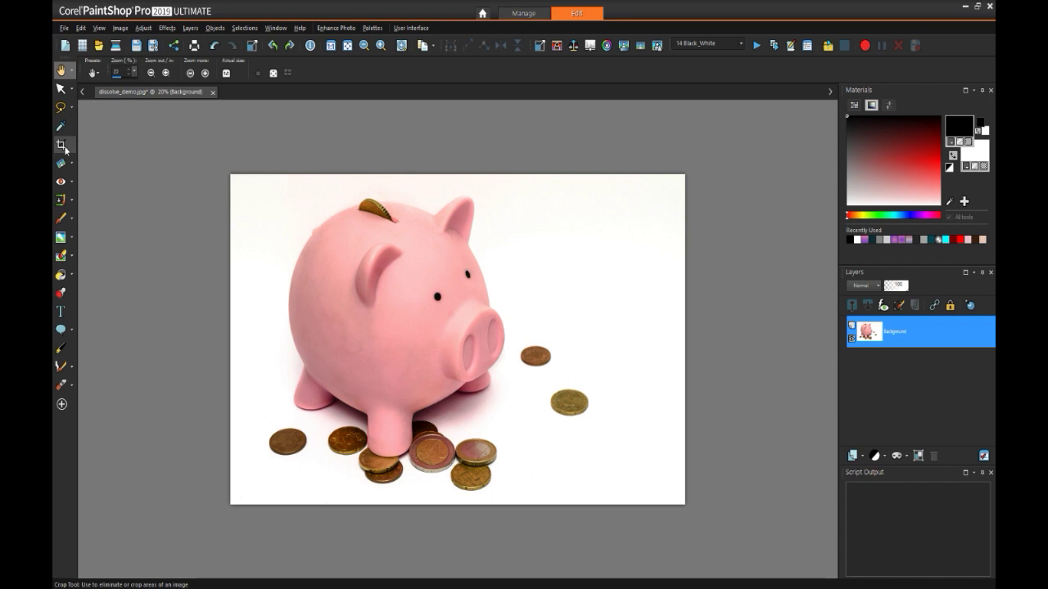
Step: Crop away the empty strip of background on the right side of the piggy bank photo
{"action": "left_click", "coordinate": [61, 146]}
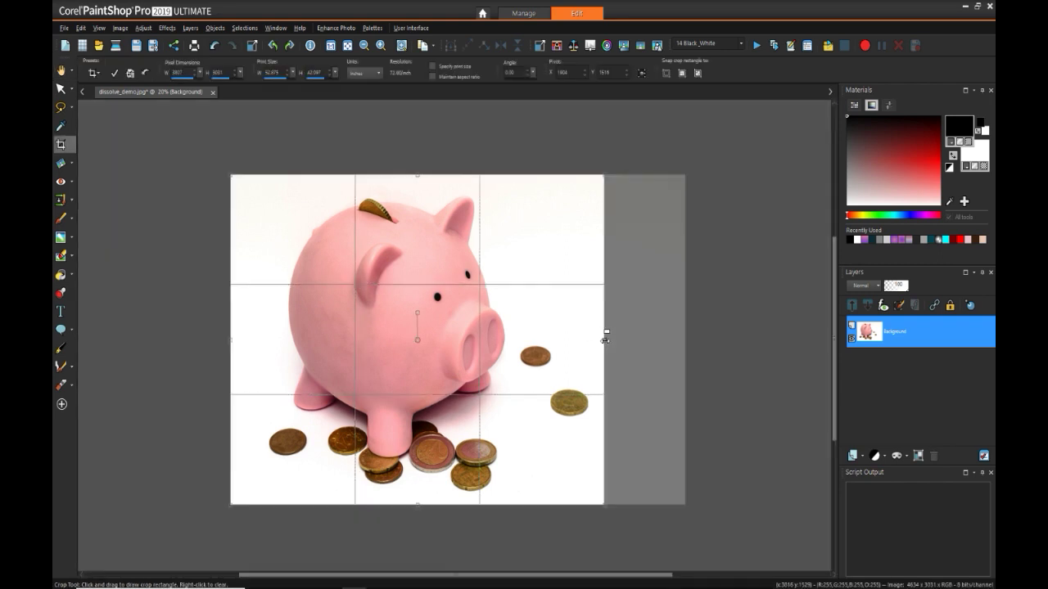
{"action": "mouse_move", "coordinate": [605, 338]}
{"action": "left_mouse_down"}
{"action": "mouse_move", "coordinate": [649, 334]}
{"action": "mouse_move", "coordinate": [602, 336]}
{"action": "mouse_move", "coordinate": [613, 337]}
{"action": "left_mouse_up"}
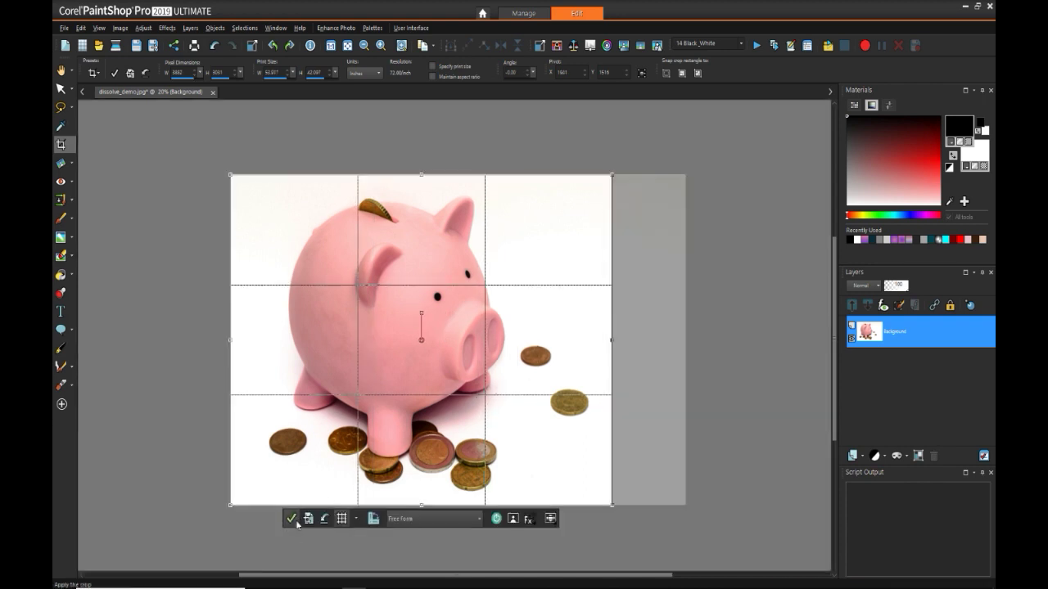
{"action": "left_click", "coordinate": [293, 520]}
Step: Add a white 2000-pixel border to the top of the image only
{"action": "left_click", "coordinate": [121, 27]}
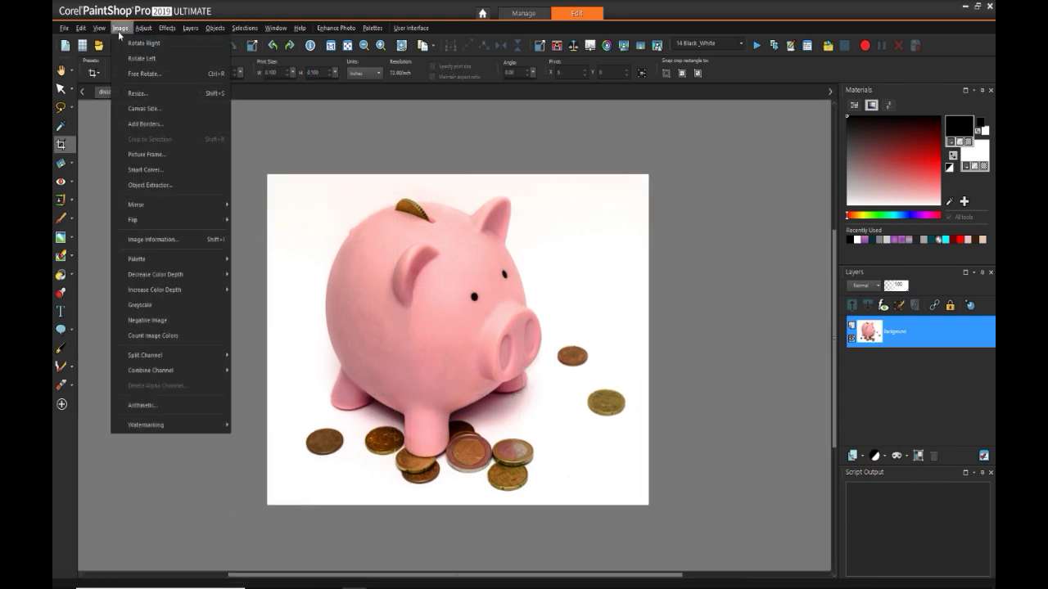
{"action": "left_click", "coordinate": [144, 127]}
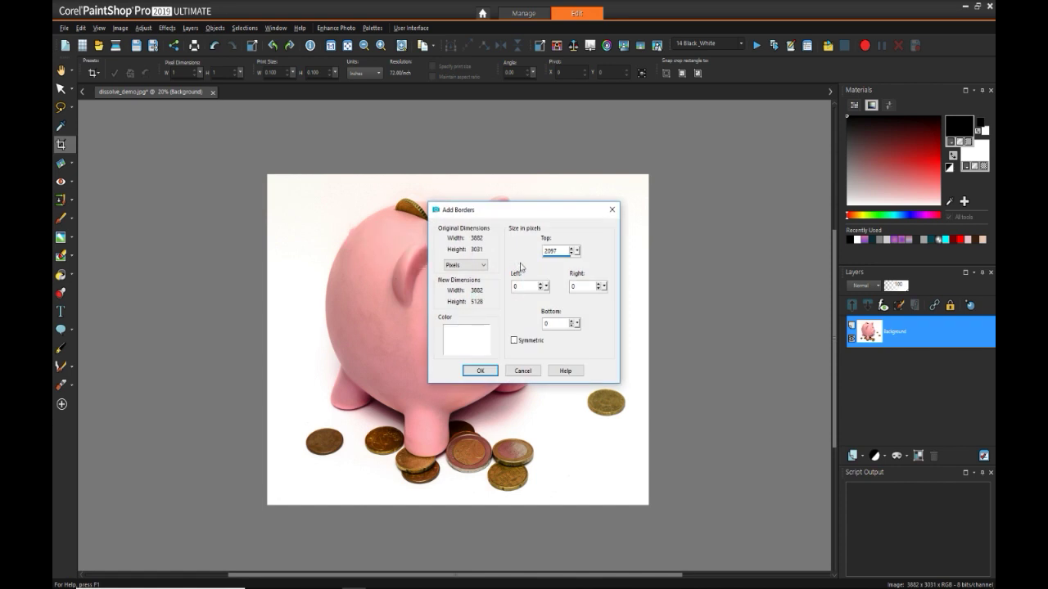
{"action": "type", "text": "3000"}
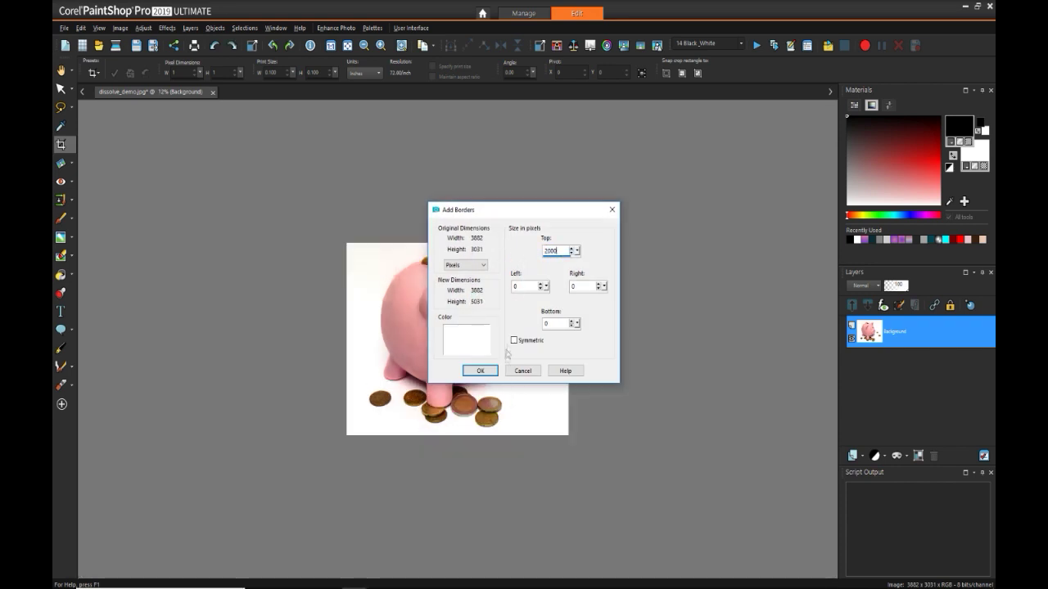
{"action": "left_click", "coordinate": [481, 371]}
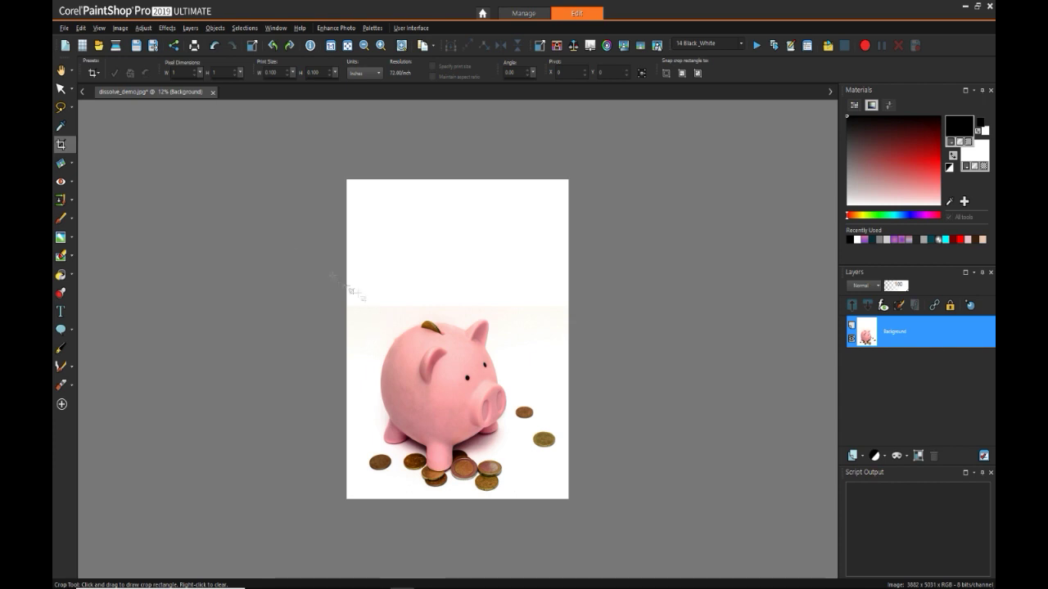
Step: Check the off-white backdrop colour and brighten it with Levels, lowering the RGB white point to about 239
{"action": "left_click", "coordinate": [61, 125]}
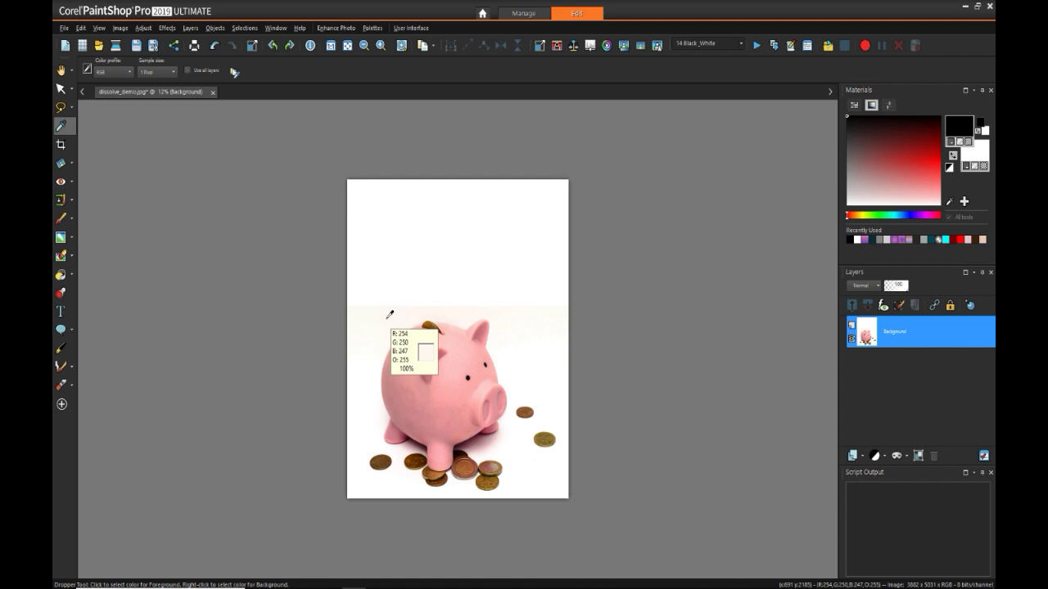
{"action": "left_click", "coordinate": [143, 28]}
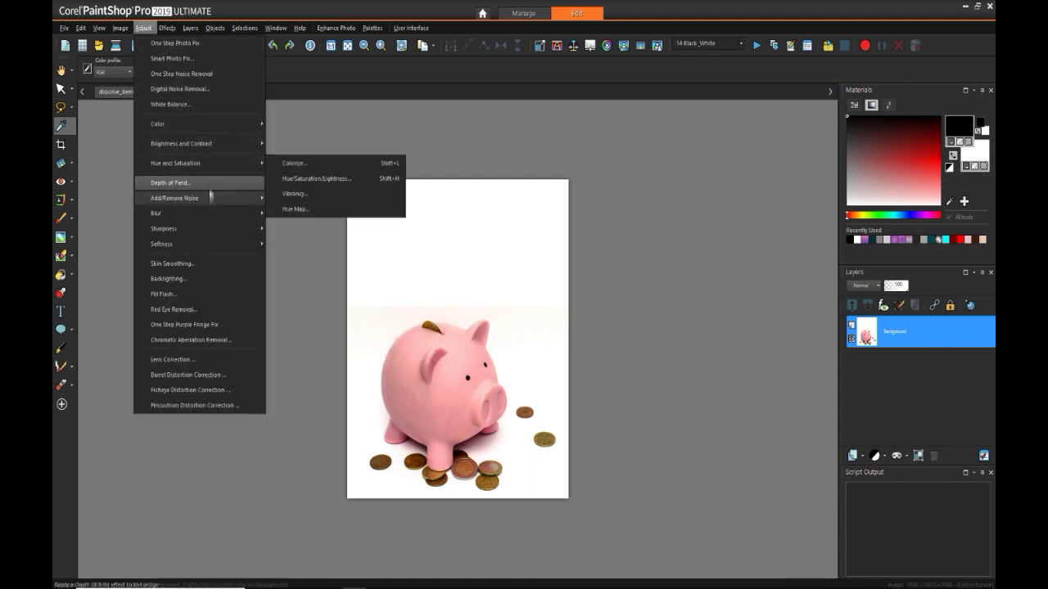
{"action": "mouse_move", "coordinate": [221, 144]}
{"action": "left_click", "coordinate": [308, 264]}
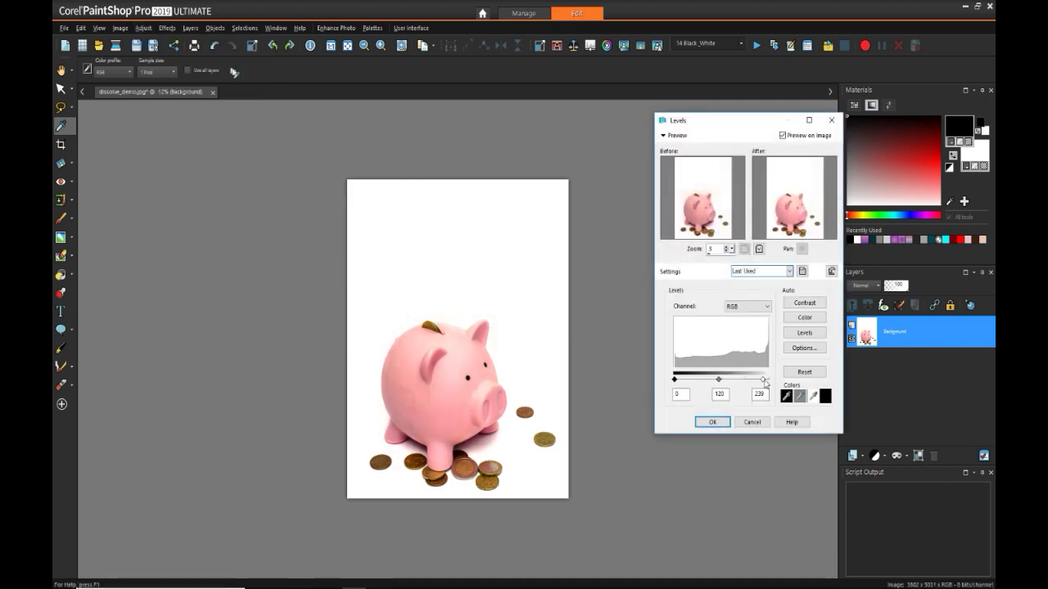
{"action": "left_click_drag", "start_coordinate": [767, 381], "coordinate": [764, 382]}
{"action": "left_click", "coordinate": [713, 421]}
{"action": "key", "text": "a"}
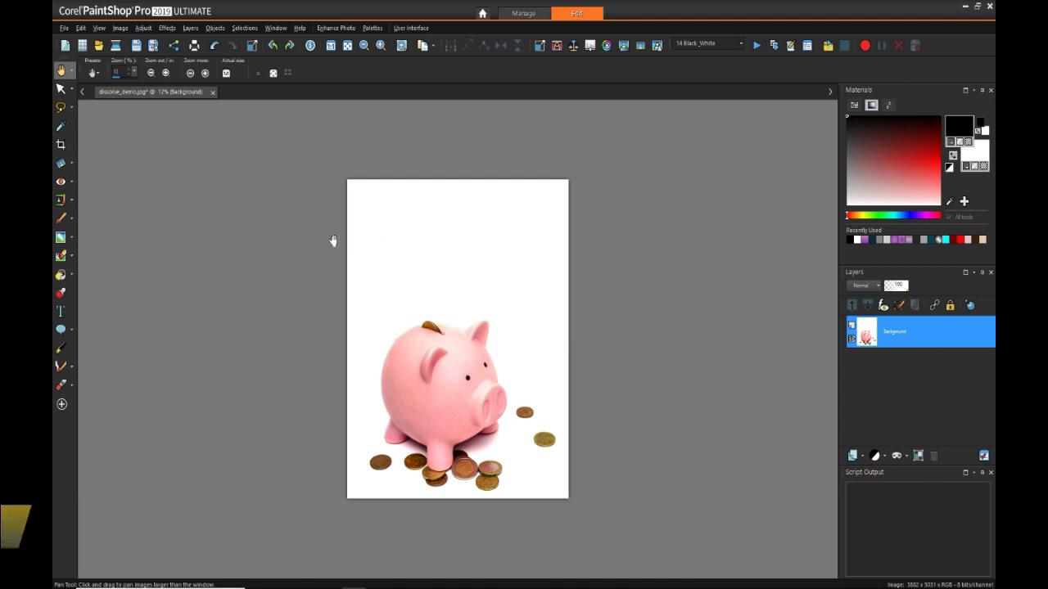
Step: Duplicate the Background layer and erase the white backdrop around the pig's body outline with the Background Eraser
{"action": "right_click", "coordinate": [875, 324]}
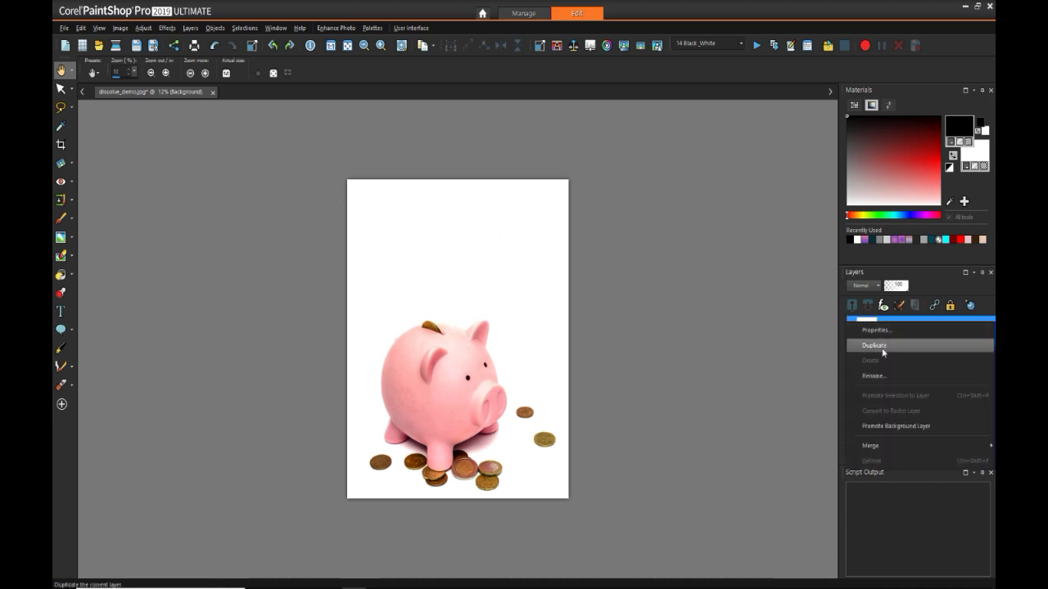
{"action": "left_click", "coordinate": [883, 353]}
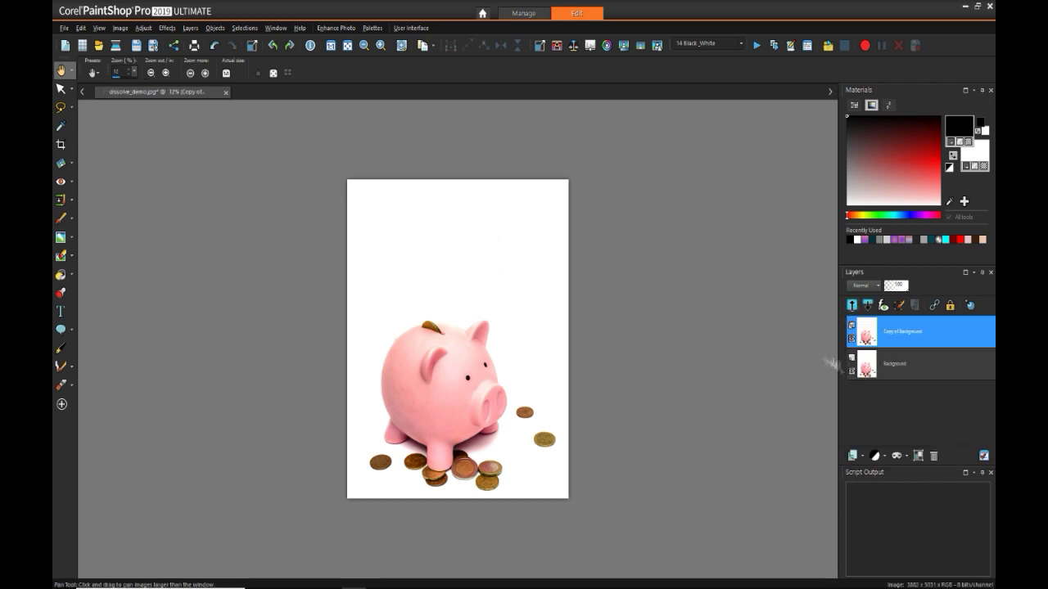
{"action": "left_click", "coordinate": [71, 255]}
{"action": "left_click", "coordinate": [113, 272]}
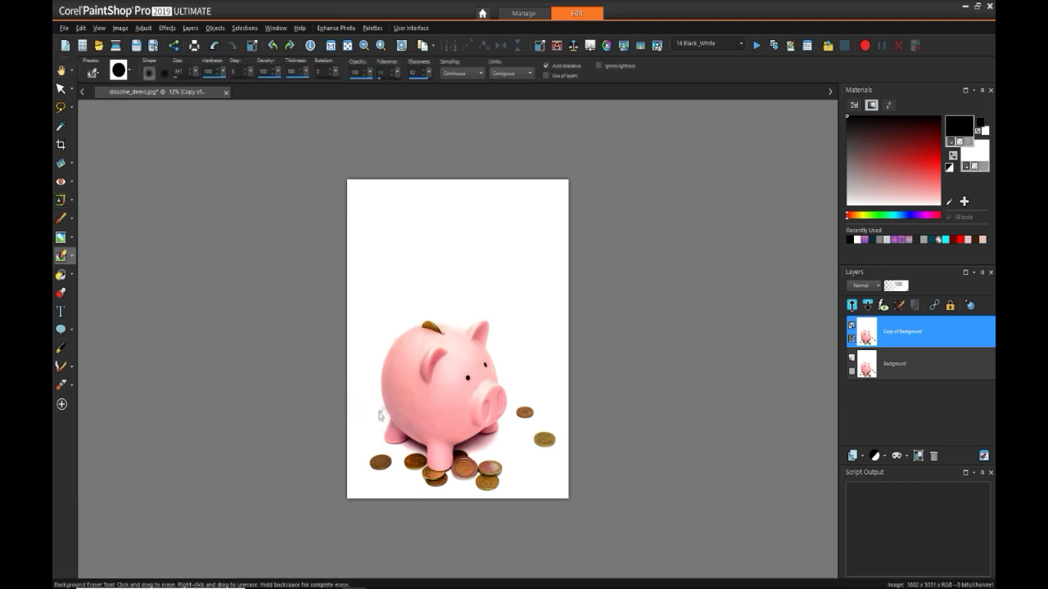
{"action": "mouse_move", "coordinate": [380, 416]}
{"action": "left_mouse_down"}
{"action": "mouse_move", "coordinate": [381, 339]}
{"action": "mouse_move", "coordinate": [421, 314]}
{"action": "mouse_move", "coordinate": [478, 312]}
{"action": "mouse_move", "coordinate": [495, 322]}
{"action": "mouse_move", "coordinate": [512, 418]}
{"action": "left_mouse_up"}
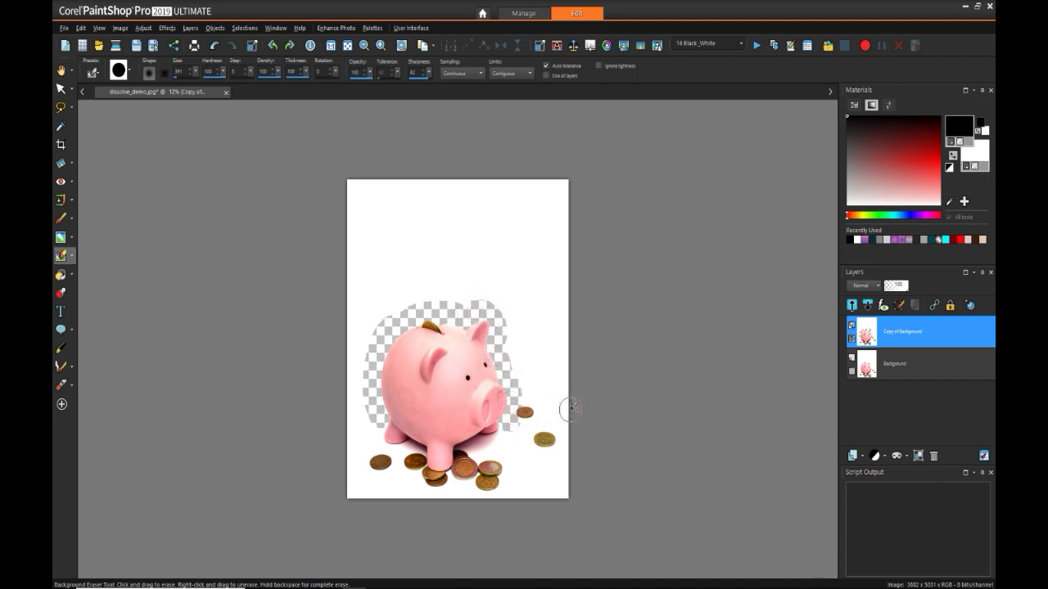
Step: Make a freehand selection of the remaining white area above and beside the pig on the copied layer and delete it
{"action": "left_click", "coordinate": [72, 108]}
{"action": "left_click", "coordinate": [119, 127]}
{"action": "mouse_move", "coordinate": [373, 391]}
{"action": "left_mouse_down"}
{"action": "mouse_move", "coordinate": [422, 312]}
{"action": "mouse_move", "coordinate": [491, 317]}
{"action": "mouse_move", "coordinate": [516, 384]}
{"action": "mouse_move", "coordinate": [610, 304]}
{"action": "mouse_move", "coordinate": [307, 141]}
{"action": "mouse_move", "coordinate": [279, 384]}
{"action": "mouse_move", "coordinate": [374, 392]}
{"action": "left_mouse_up"}
{"action": "key", "text": "Delete"}
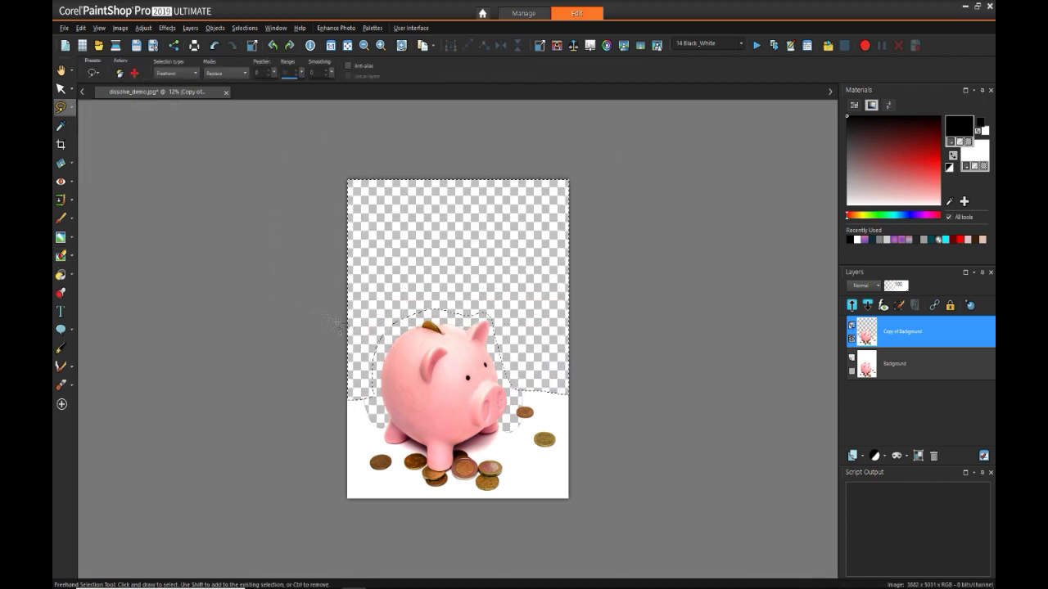
{"action": "left_click", "coordinate": [62, 71]}
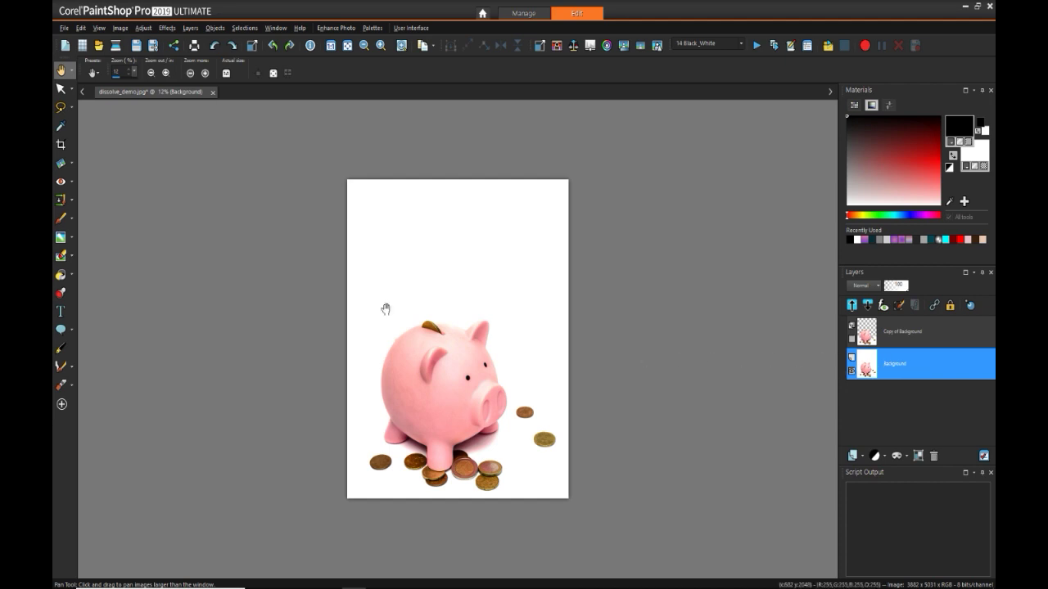
Step: Set up the Paint Brush with the Default brush tip and enlarge its size for covering the pig
{"action": "left_click", "coordinate": [62, 219]}
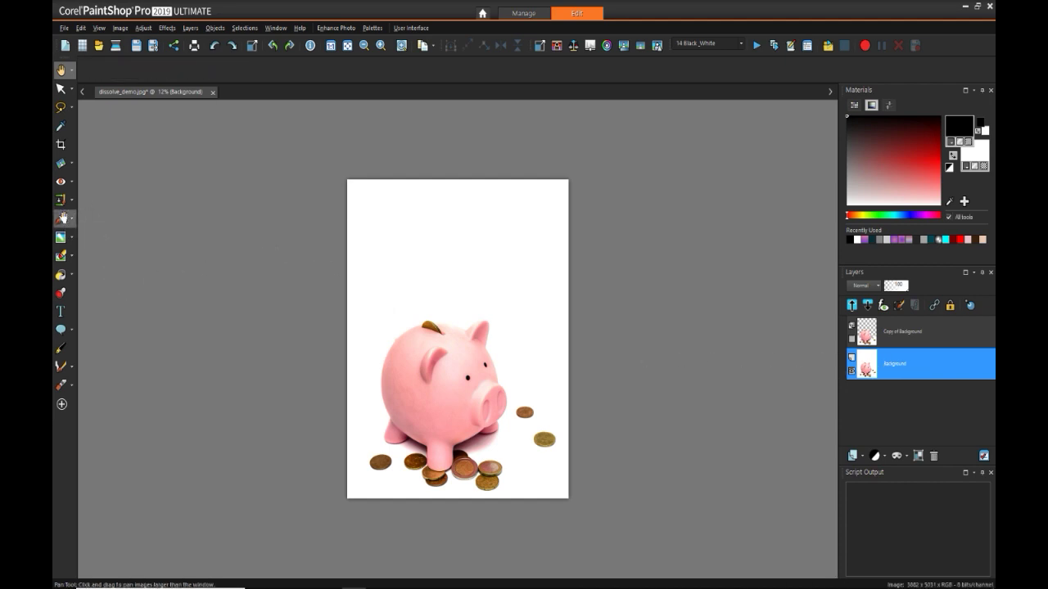
{"action": "left_click", "coordinate": [63, 218]}
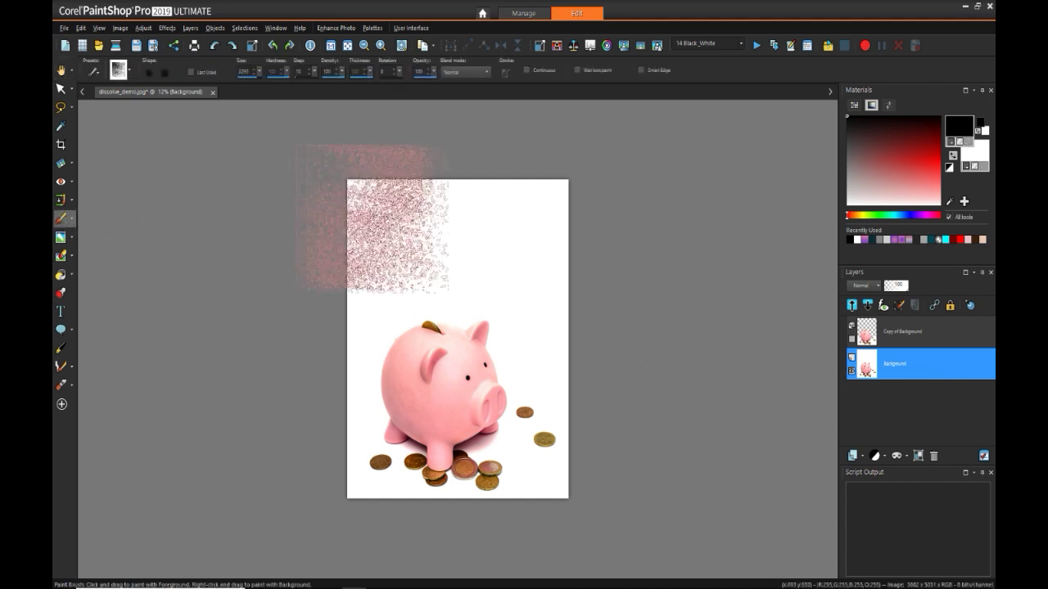
{"action": "left_click", "coordinate": [130, 72]}
{"action": "left_click_drag", "start_coordinate": [316, 166], "coordinate": [320, 111]}
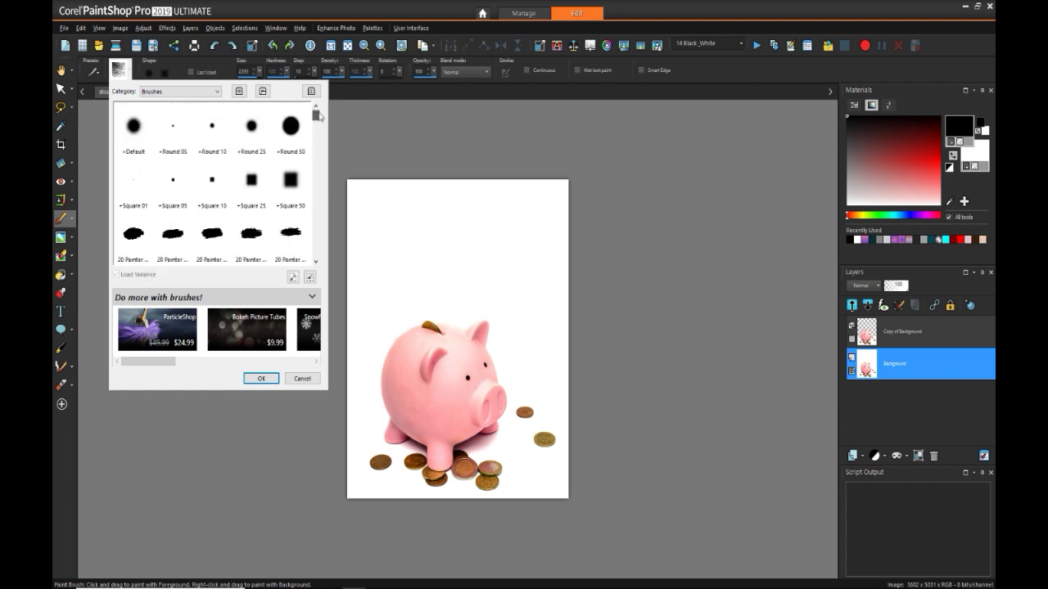
{"action": "left_click", "coordinate": [133, 129]}
{"action": "left_click", "coordinate": [260, 378]}
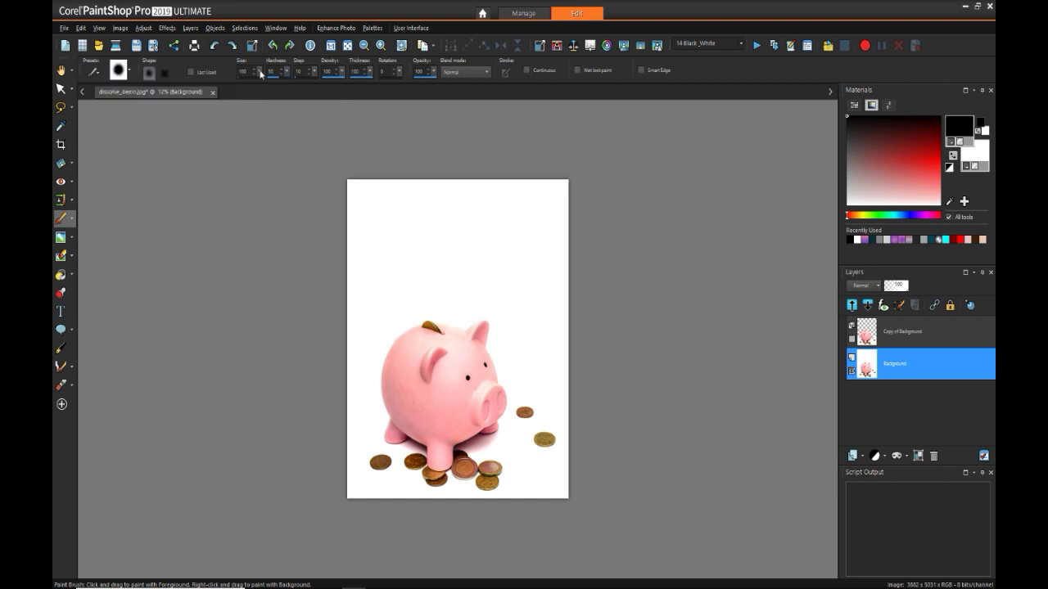
{"action": "mouse_move", "coordinate": [260, 72]}
{"action": "left_mouse_down"}
{"action": "mouse_move", "coordinate": [303, 85]}
{"action": "mouse_move", "coordinate": [242, 80]}
{"action": "left_mouse_up"}
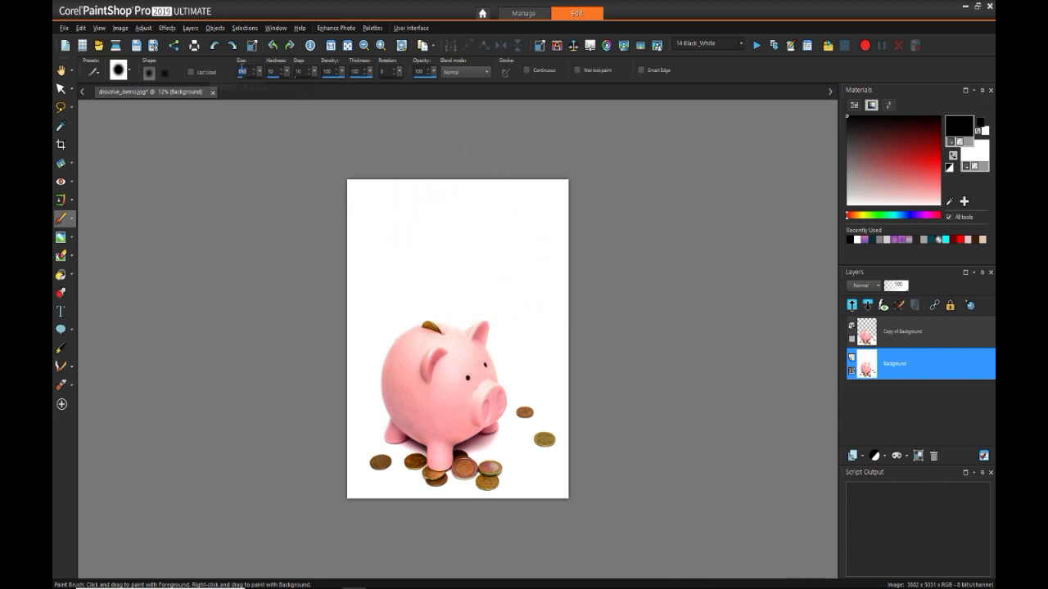
Step: Paint white over the pig's body on the Background layer with a harder brush, leaving the lower legs and coins
{"action": "left_click", "coordinate": [483, 330]}
{"action": "key", "text": "ctrl+z"}
{"action": "left_click_drag", "start_coordinate": [481, 333], "coordinate": [417, 326]}
{"action": "mouse_move", "coordinate": [286, 73]}
{"action": "left_mouse_down"}
{"action": "mouse_move", "coordinate": [305, 86]}
{"action": "mouse_move", "coordinate": [251, 85]}
{"action": "left_mouse_up"}
{"action": "mouse_move", "coordinate": [394, 308]}
{"action": "left_mouse_down"}
{"action": "mouse_move", "coordinate": [404, 339]}
{"action": "mouse_move", "coordinate": [402, 379]}
{"action": "mouse_move", "coordinate": [441, 355]}
{"action": "mouse_move", "coordinate": [447, 319]}
{"action": "mouse_move", "coordinate": [482, 344]}
{"action": "mouse_move", "coordinate": [484, 387]}
{"action": "mouse_move", "coordinate": [415, 388]}
{"action": "mouse_move", "coordinate": [442, 410]}
{"action": "mouse_move", "coordinate": [468, 396]}
{"action": "mouse_move", "coordinate": [421, 403]}
{"action": "left_mouse_up"}
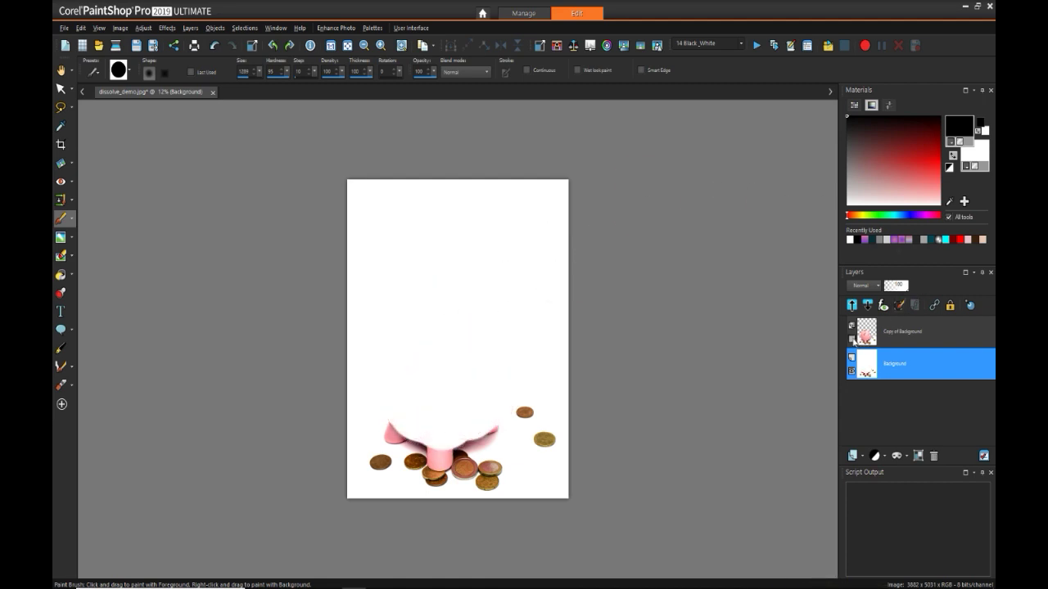
Step: Make the Copy of Background layer visible again and duplicate it
{"action": "left_click", "coordinate": [852, 339]}
{"action": "left_click", "coordinate": [852, 373]}
{"action": "left_click", "coordinate": [852, 374]}
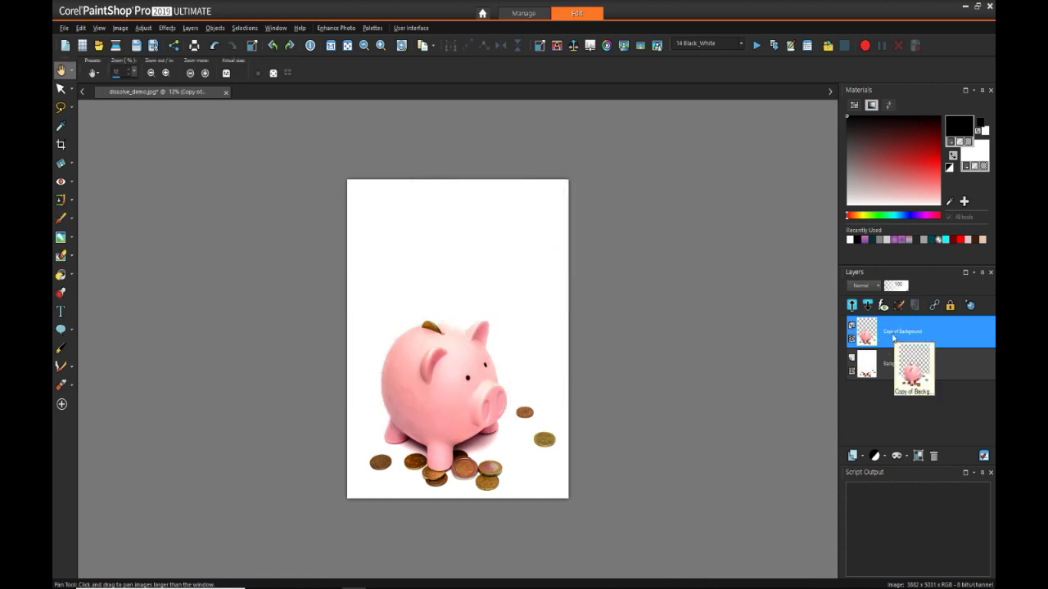
{"action": "right_click", "coordinate": [893, 337]}
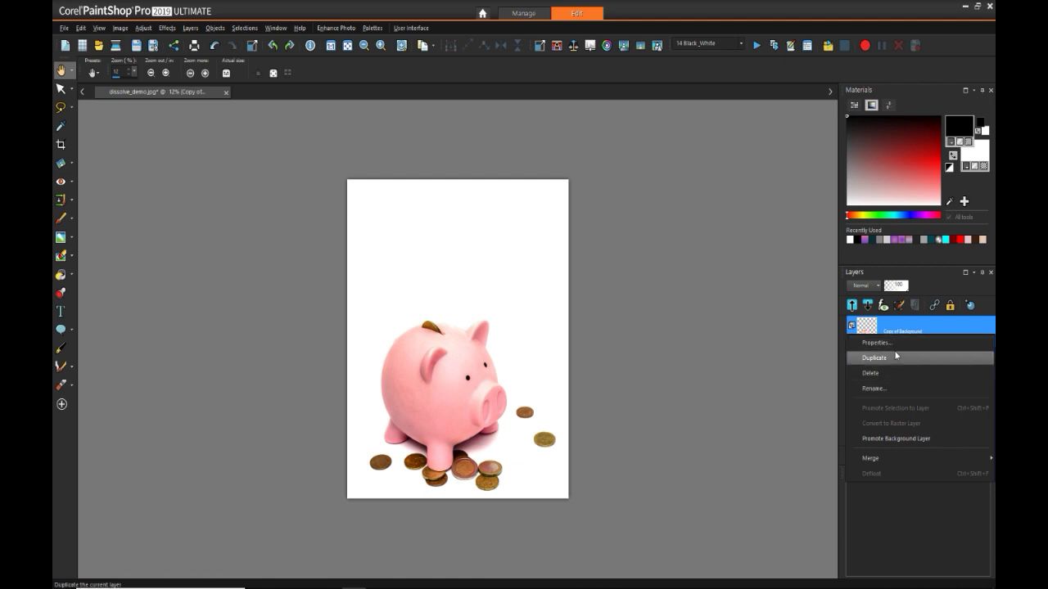
{"action": "left_click", "coordinate": [897, 357]}
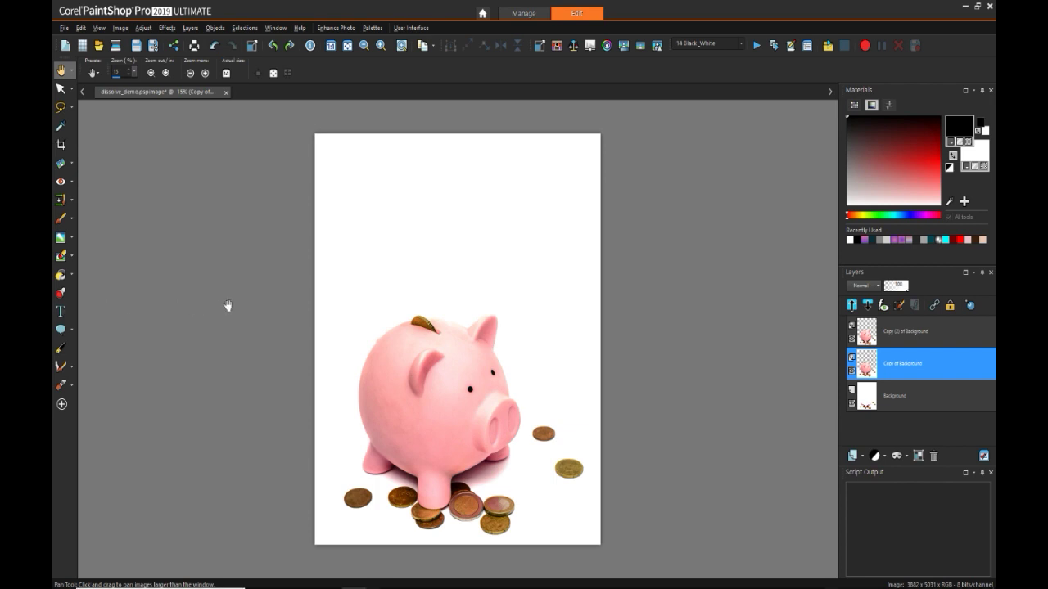
Step: Enlarge the Smudge brush and smear the pig's upper edge, coin and ear upward on the Copy of Background layer
{"action": "left_click", "coordinate": [73, 238]}
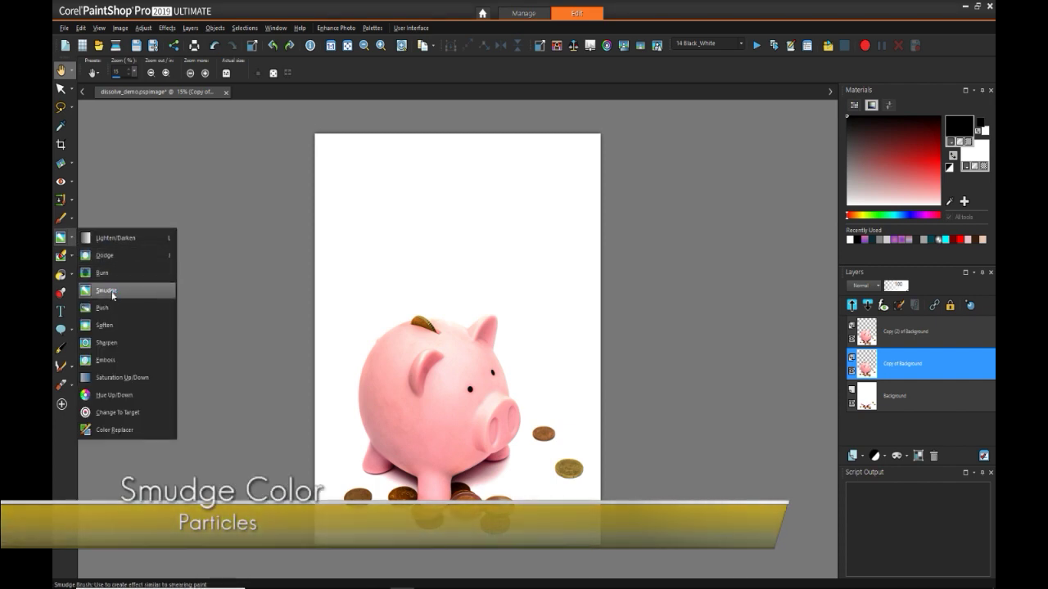
{"action": "left_click", "coordinate": [107, 291]}
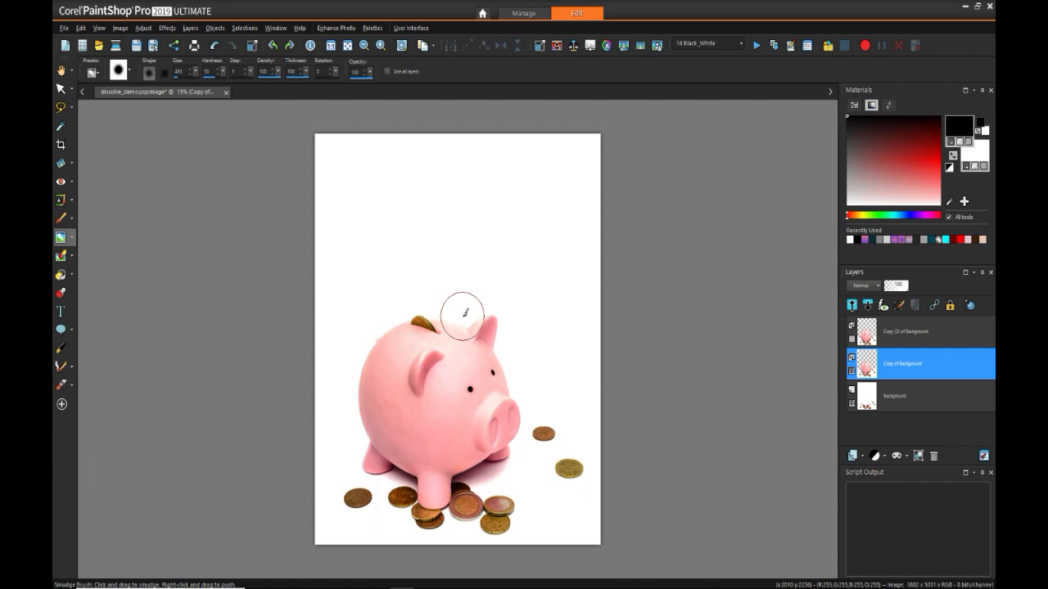
{"action": "left_click_drag", "start_coordinate": [465, 313], "coordinate": [469, 306]}
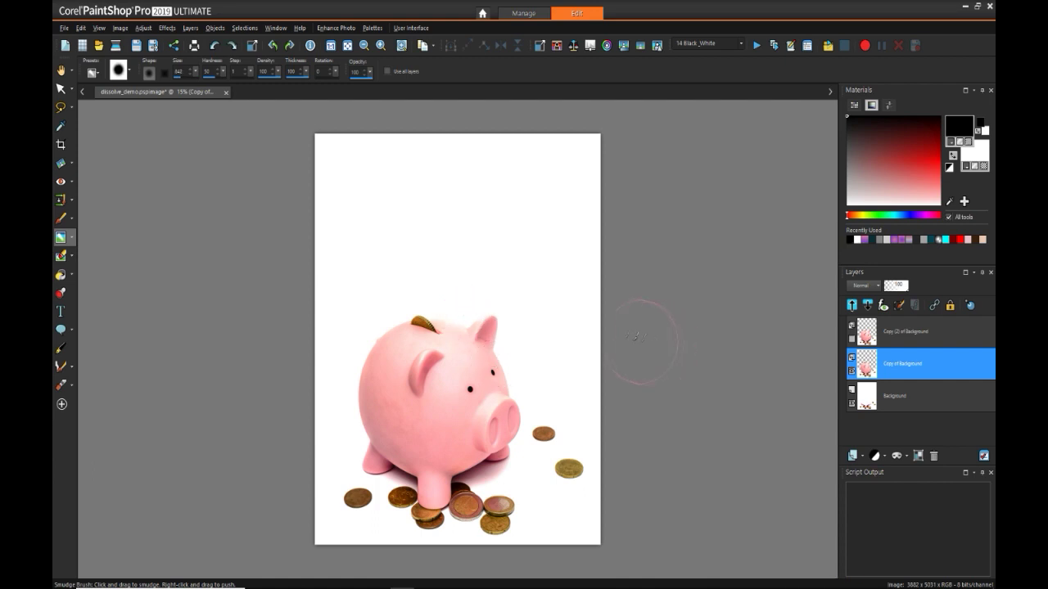
{"action": "mouse_move", "coordinate": [475, 316]}
{"action": "left_mouse_down"}
{"action": "mouse_move", "coordinate": [526, 273]}
{"action": "mouse_move", "coordinate": [495, 309]}
{"action": "mouse_move", "coordinate": [519, 283]}
{"action": "mouse_move", "coordinate": [483, 275]}
{"action": "mouse_move", "coordinate": [457, 304]}
{"action": "mouse_move", "coordinate": [461, 281]}
{"action": "mouse_move", "coordinate": [422, 304]}
{"action": "mouse_move", "coordinate": [416, 270]}
{"action": "mouse_move", "coordinate": [383, 284]}
{"action": "left_mouse_up"}
{"action": "key", "text": "ctrl+z"}
{"action": "key", "text": "ctrl+z"}
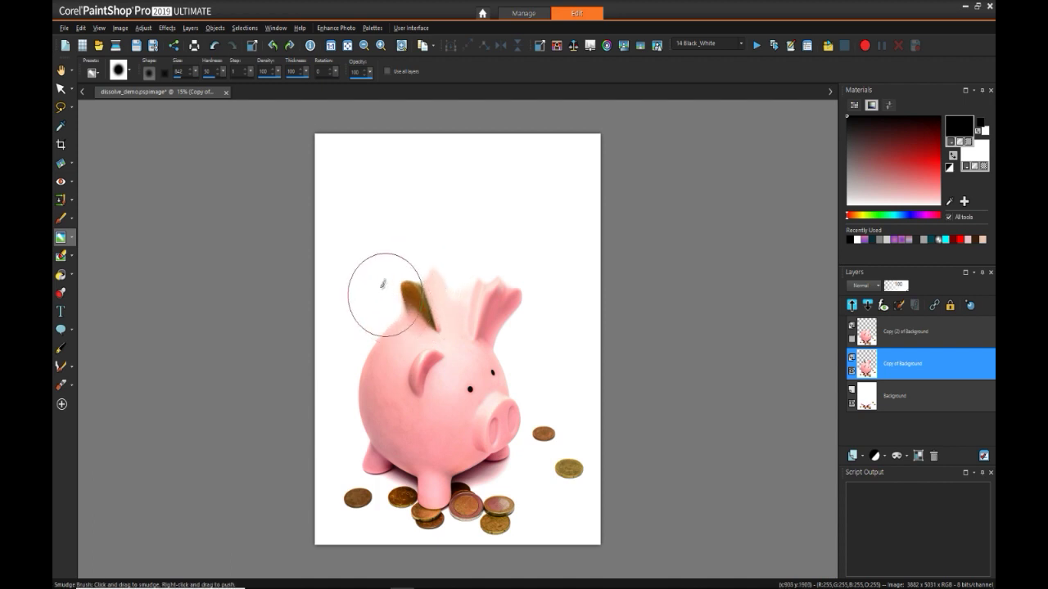
Step: Smudge the pig's back outward to the upper left and its ear and forehead outward to the upper right
{"action": "left_click_drag", "start_coordinate": [376, 322], "coordinate": [351, 304]}
{"action": "mouse_move", "coordinate": [368, 365]}
{"action": "left_mouse_down"}
{"action": "mouse_move", "coordinate": [338, 322]}
{"action": "mouse_move", "coordinate": [365, 341]}
{"action": "mouse_move", "coordinate": [335, 316]}
{"action": "left_mouse_up"}
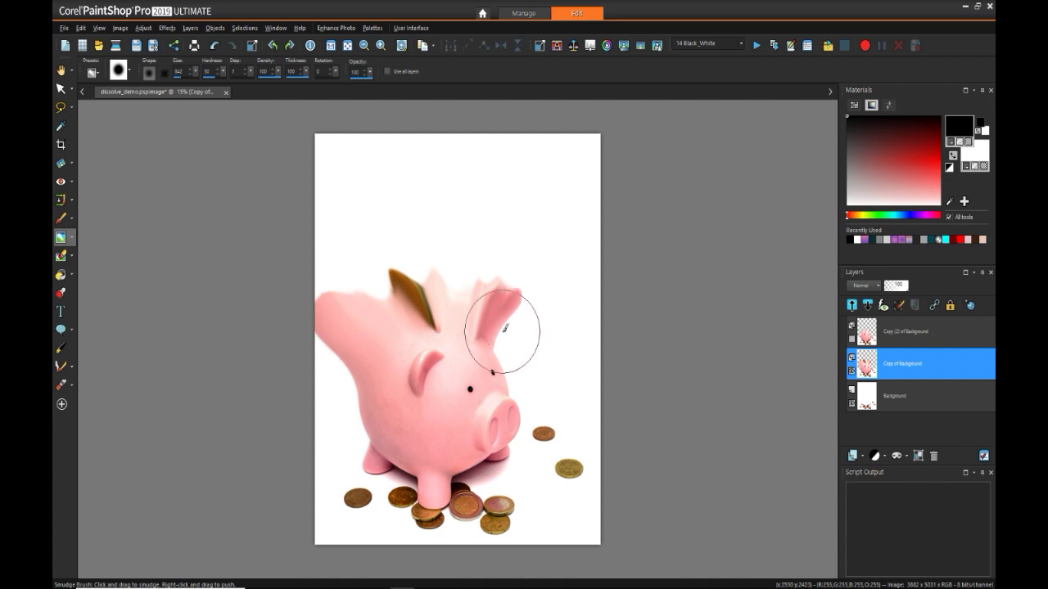
{"action": "mouse_move", "coordinate": [504, 333]}
{"action": "left_mouse_down"}
{"action": "mouse_move", "coordinate": [525, 319]}
{"action": "mouse_move", "coordinate": [529, 347]}
{"action": "mouse_move", "coordinate": [561, 322]}
{"action": "left_mouse_up"}
{"action": "mouse_move", "coordinate": [515, 364]}
{"action": "left_mouse_down"}
{"action": "mouse_move", "coordinate": [542, 327]}
{"action": "mouse_move", "coordinate": [532, 328]}
{"action": "mouse_move", "coordinate": [569, 320]}
{"action": "left_mouse_up"}
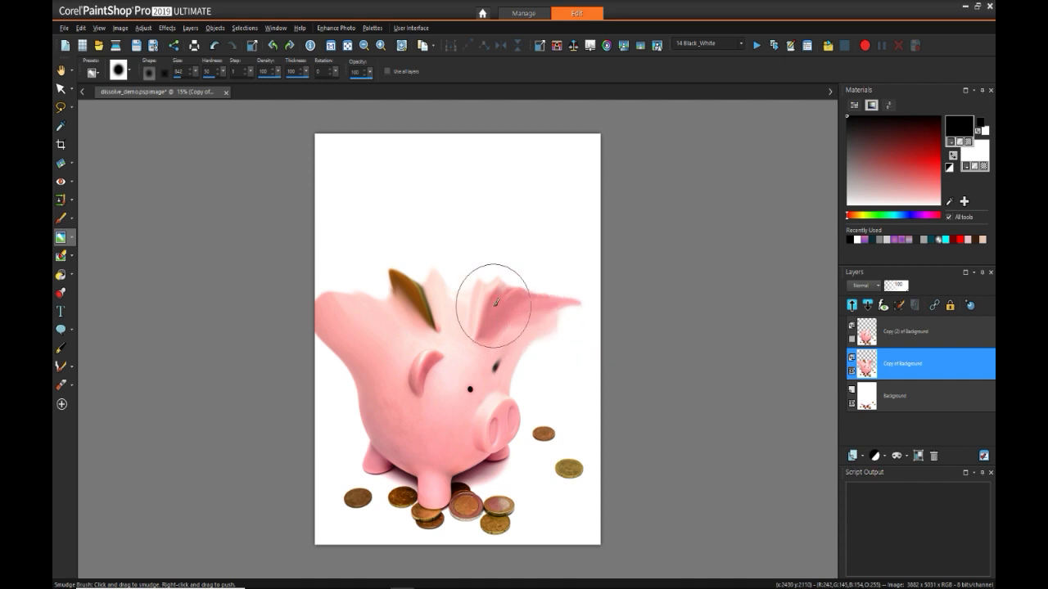
{"action": "left_click_drag", "start_coordinate": [494, 305], "coordinate": [522, 245]}
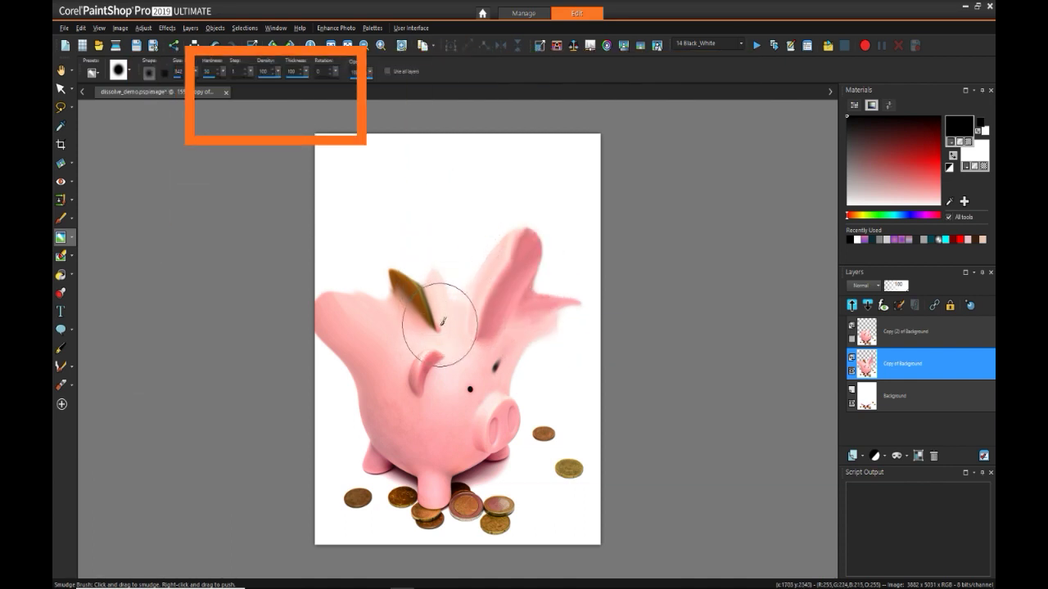
Step: Extend the smudge with longer pink streaks fanning from the pig's top toward the canvas's upper area and side edges
{"action": "left_click_drag", "start_coordinate": [439, 325], "coordinate": [401, 276]}
{"action": "mouse_move", "coordinate": [384, 329]}
{"action": "left_mouse_down"}
{"action": "mouse_move", "coordinate": [380, 275]}
{"action": "mouse_move", "coordinate": [396, 272]}
{"action": "mouse_move", "coordinate": [344, 205]}
{"action": "left_mouse_up"}
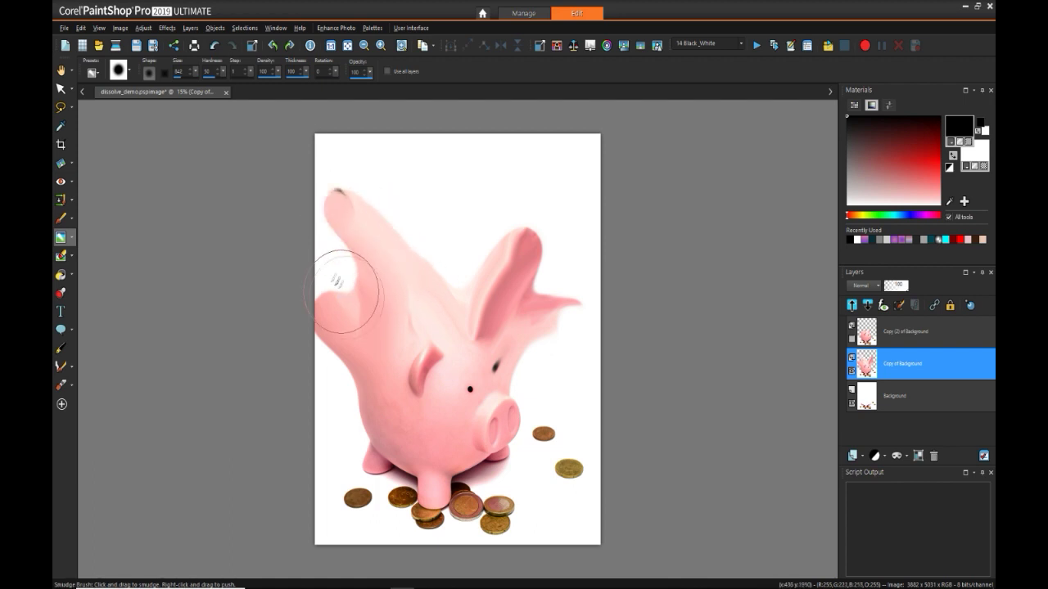
{"action": "left_click_drag", "start_coordinate": [341, 292], "coordinate": [302, 264]}
{"action": "left_click_drag", "start_coordinate": [456, 289], "coordinate": [493, 196]}
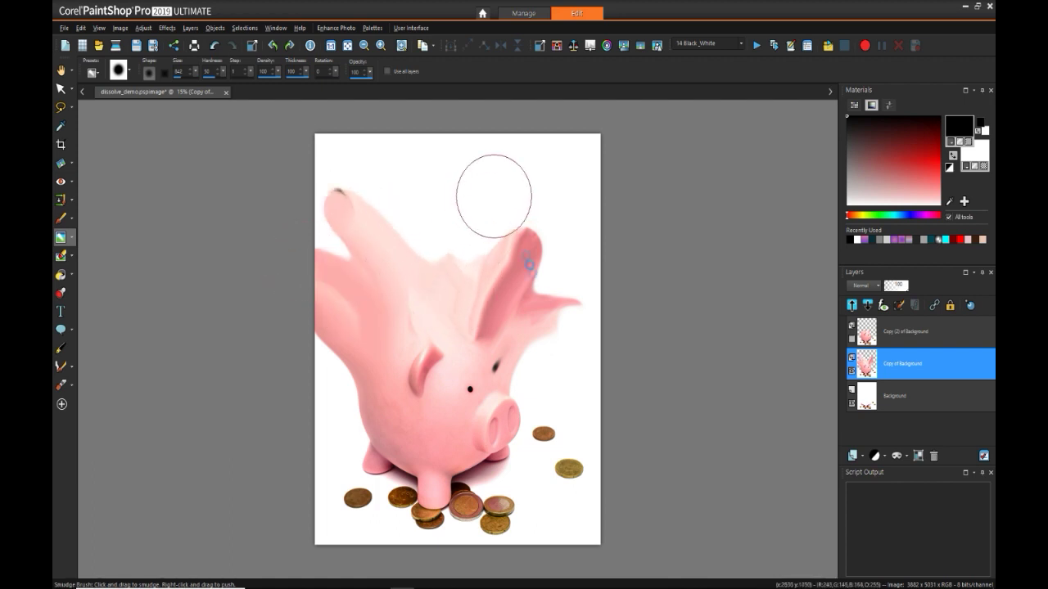
{"action": "mouse_move", "coordinate": [531, 349]}
{"action": "left_mouse_down"}
{"action": "mouse_move", "coordinate": [588, 308]}
{"action": "mouse_move", "coordinate": [613, 307]}
{"action": "mouse_move", "coordinate": [539, 310]}
{"action": "mouse_move", "coordinate": [605, 306]}
{"action": "left_mouse_up"}
{"action": "left_click_drag", "start_coordinate": [517, 291], "coordinate": [589, 231]}
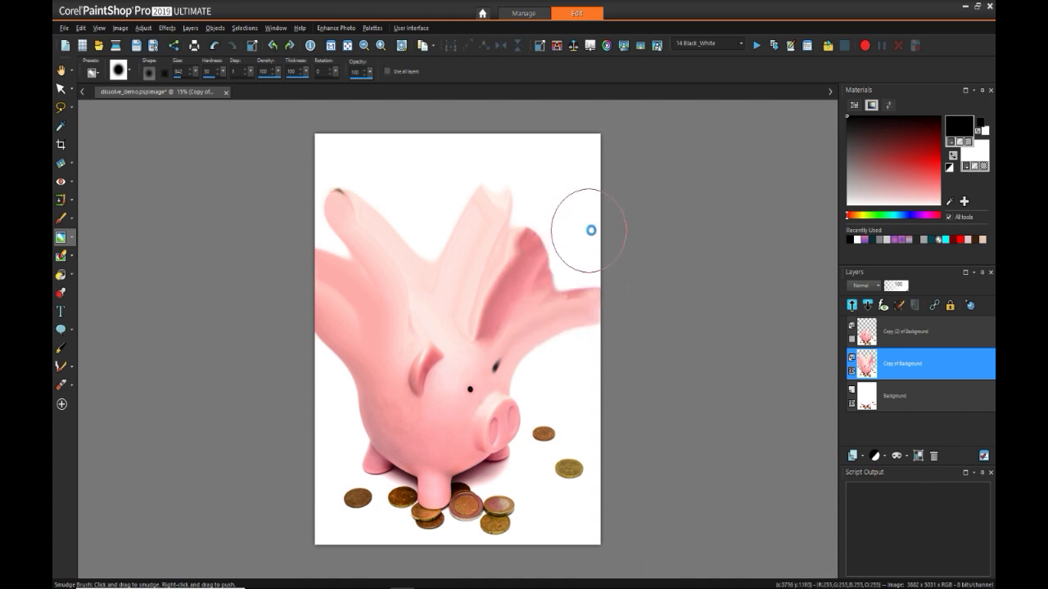
Step: Smudge the ear, head and back streaks on the Copy of Background layer out to the canvas's right and upper edges
{"action": "left_click_drag", "start_coordinate": [566, 285], "coordinate": [606, 275]}
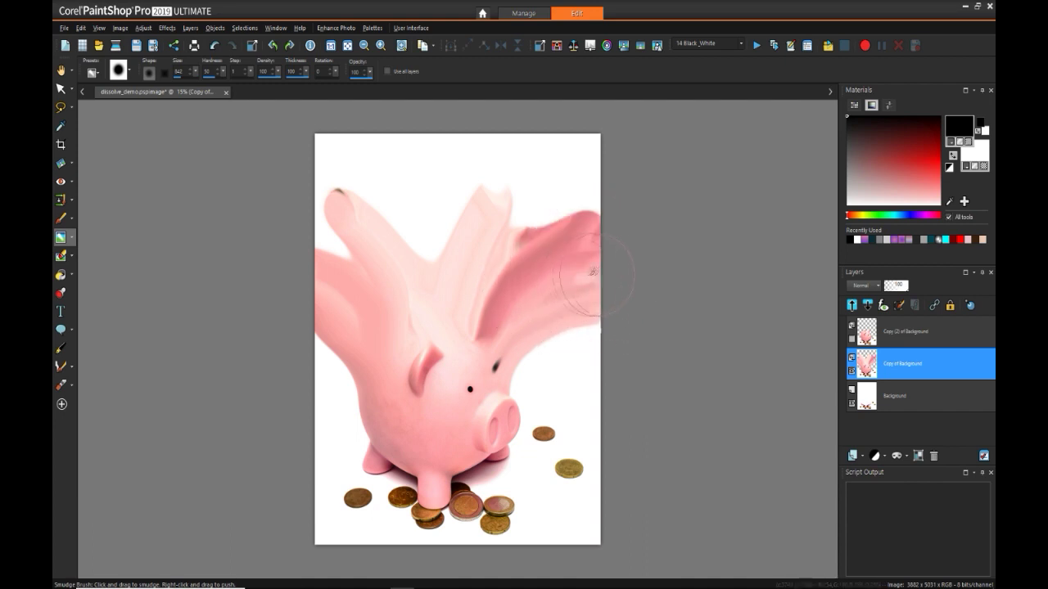
{"action": "left_click_drag", "start_coordinate": [523, 234], "coordinate": [575, 148]}
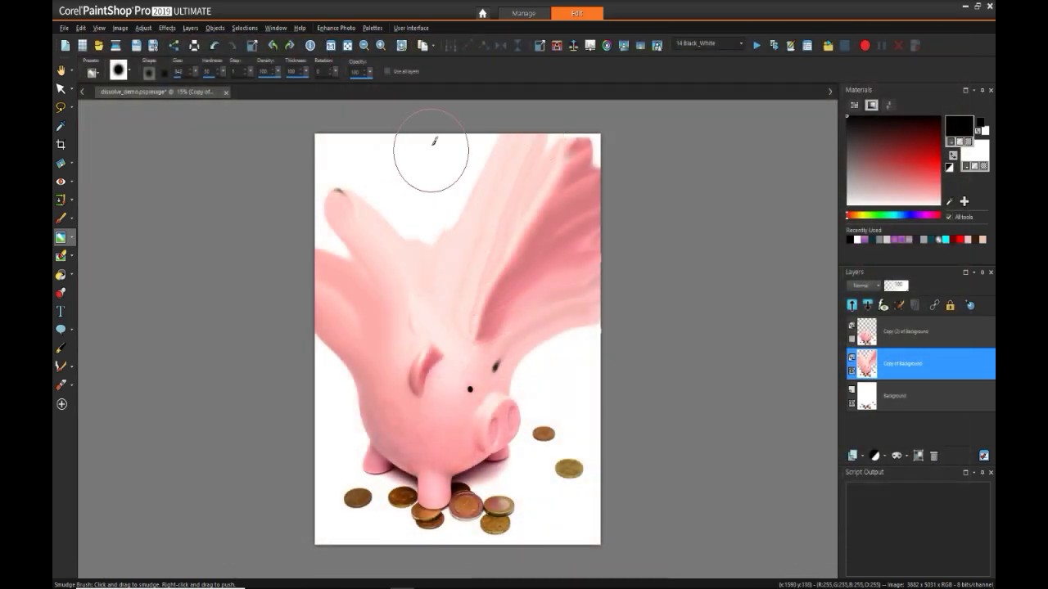
{"action": "left_click_drag", "start_coordinate": [431, 151], "coordinate": [431, 145]}
{"action": "left_click_drag", "start_coordinate": [457, 230], "coordinate": [478, 121]}
{"action": "mouse_move", "coordinate": [400, 233]}
{"action": "left_mouse_down"}
{"action": "mouse_move", "coordinate": [375, 222]}
{"action": "mouse_move", "coordinate": [357, 141]}
{"action": "left_mouse_up"}
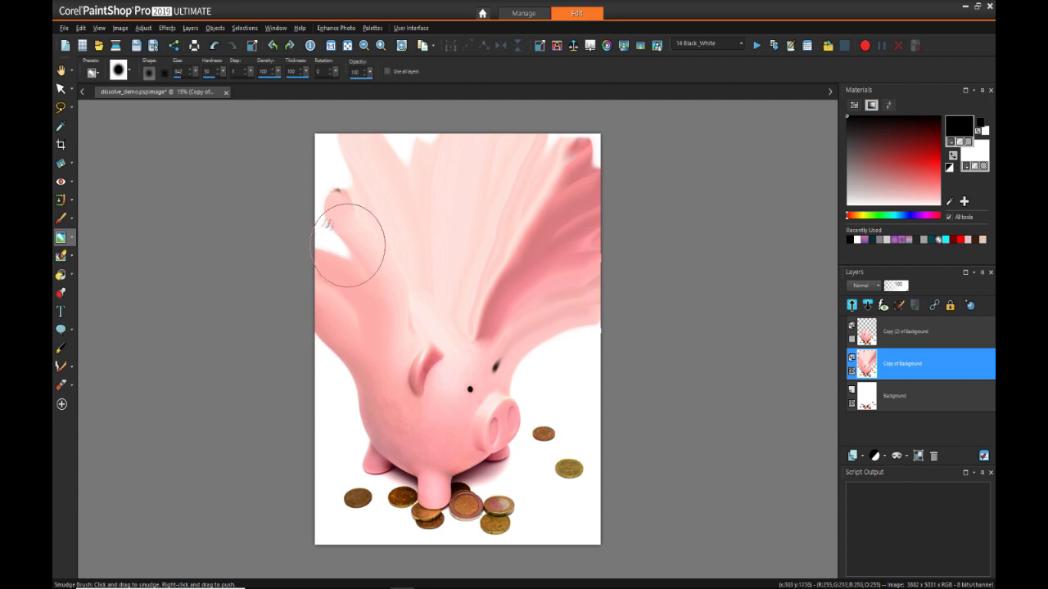
Step: Fill the remaining white gaps along the canvas's left edge, upper corners and right side by smudging the pink outward
{"action": "left_click_drag", "start_coordinate": [350, 247], "coordinate": [271, 216]}
{"action": "left_click_drag", "start_coordinate": [355, 198], "coordinate": [297, 148]}
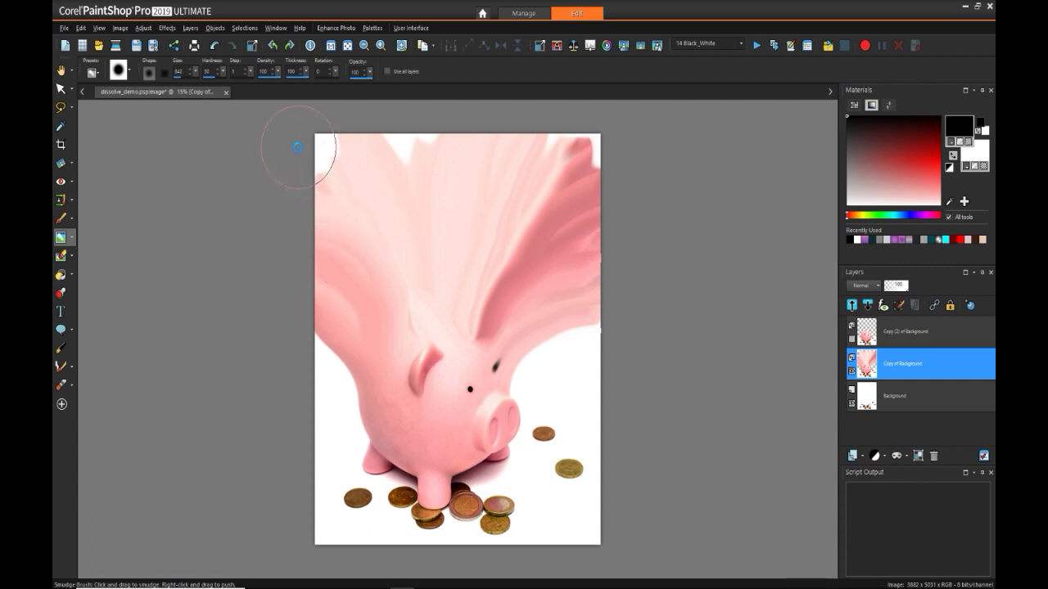
{"action": "left_click_drag", "start_coordinate": [386, 185], "coordinate": [390, 121]}
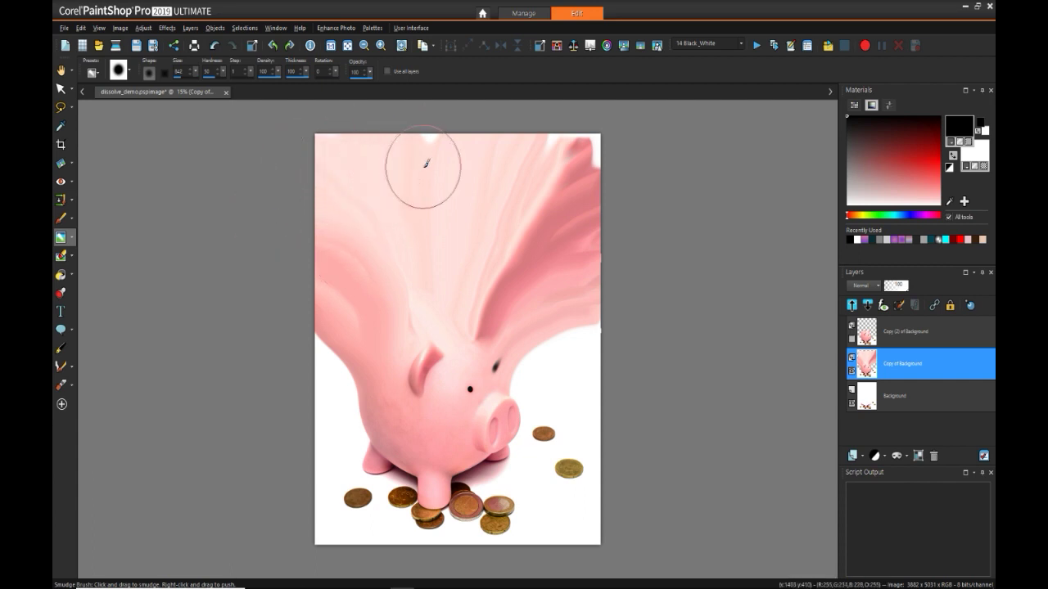
{"action": "left_click_drag", "start_coordinate": [425, 166], "coordinate": [435, 133]}
{"action": "left_click_drag", "start_coordinate": [567, 160], "coordinate": [605, 134]}
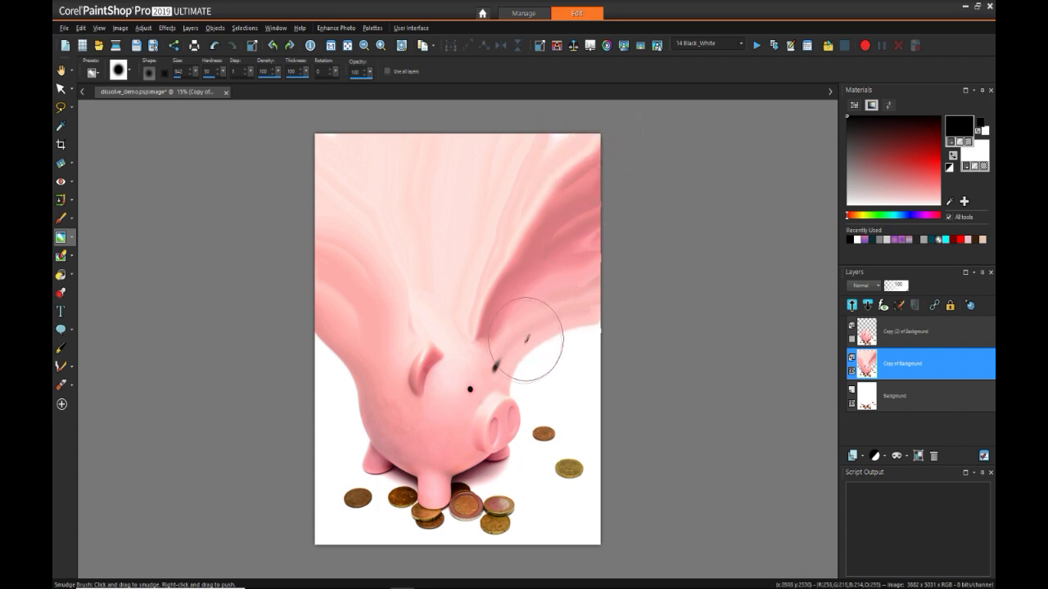
{"action": "left_click_drag", "start_coordinate": [594, 326], "coordinate": [639, 329]}
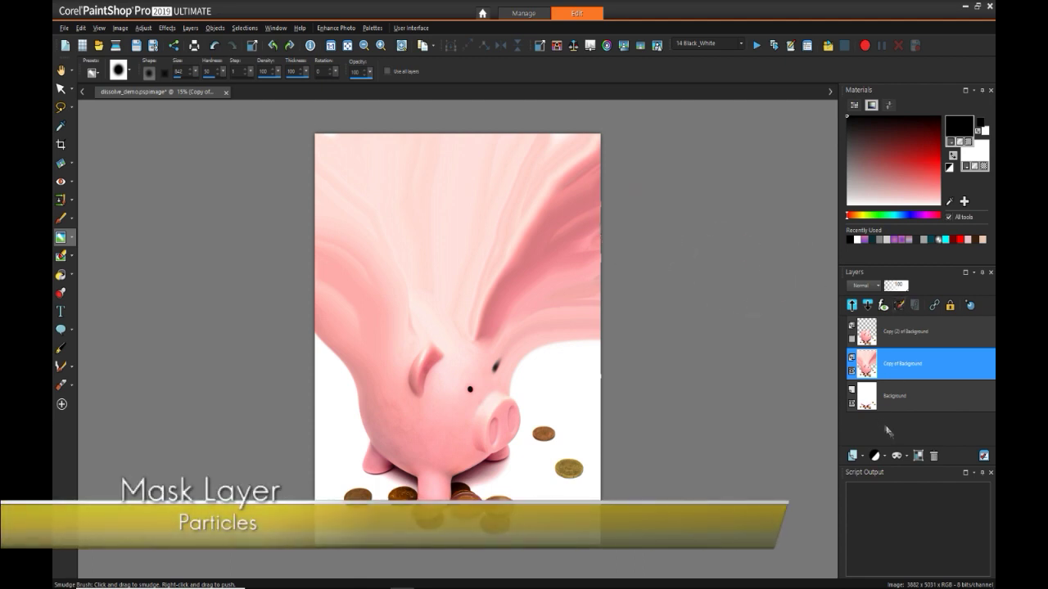
Step: Add a Hide All mask to the Copy of Background layer and choose a dispersion tip for the Paint Brush
{"action": "left_click", "coordinate": [904, 457]}
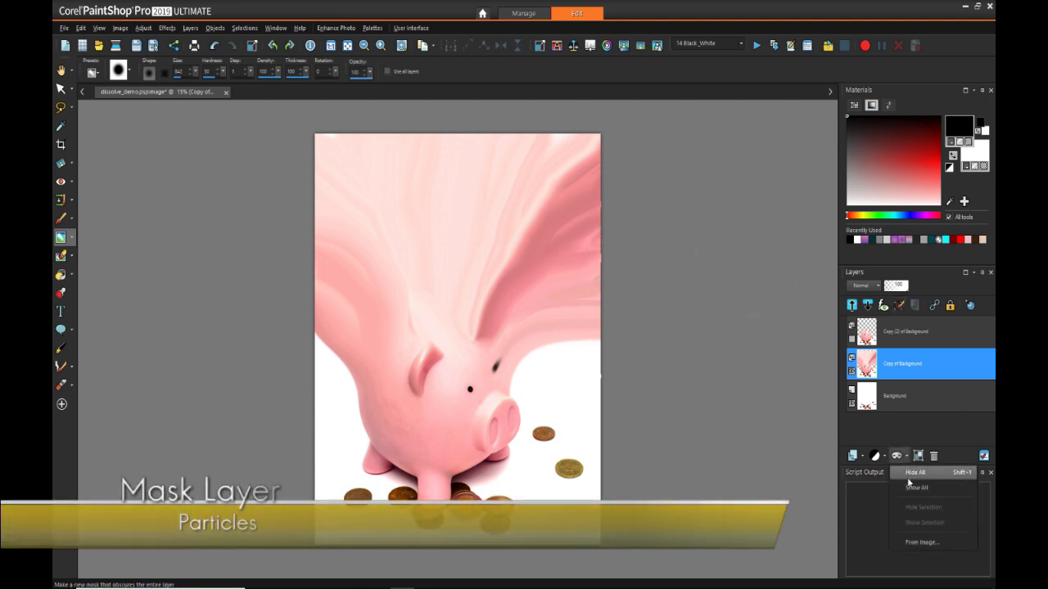
{"action": "left_click", "coordinate": [907, 473]}
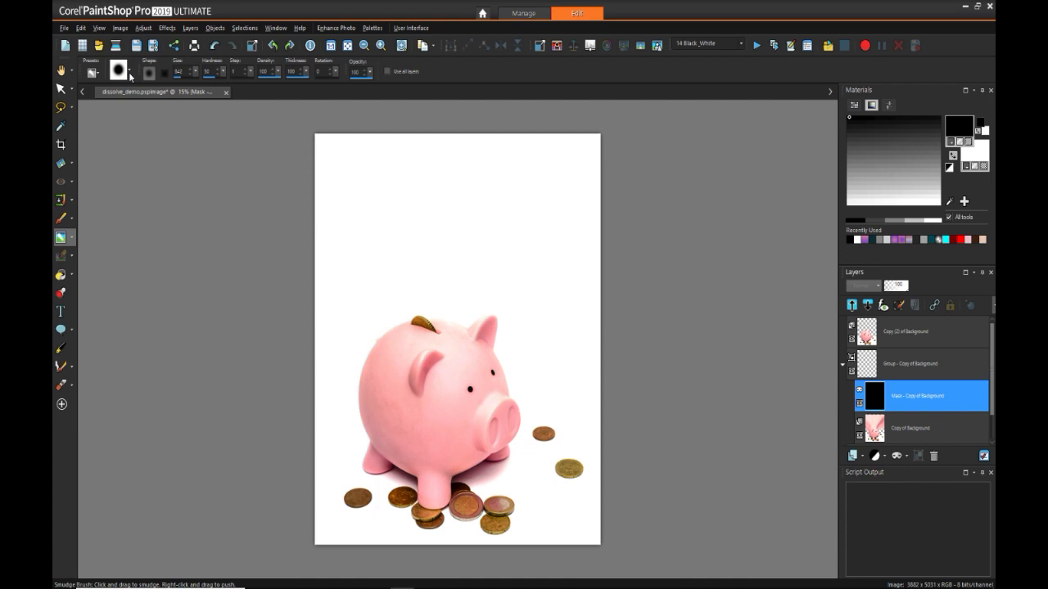
{"action": "left_click", "coordinate": [128, 73]}
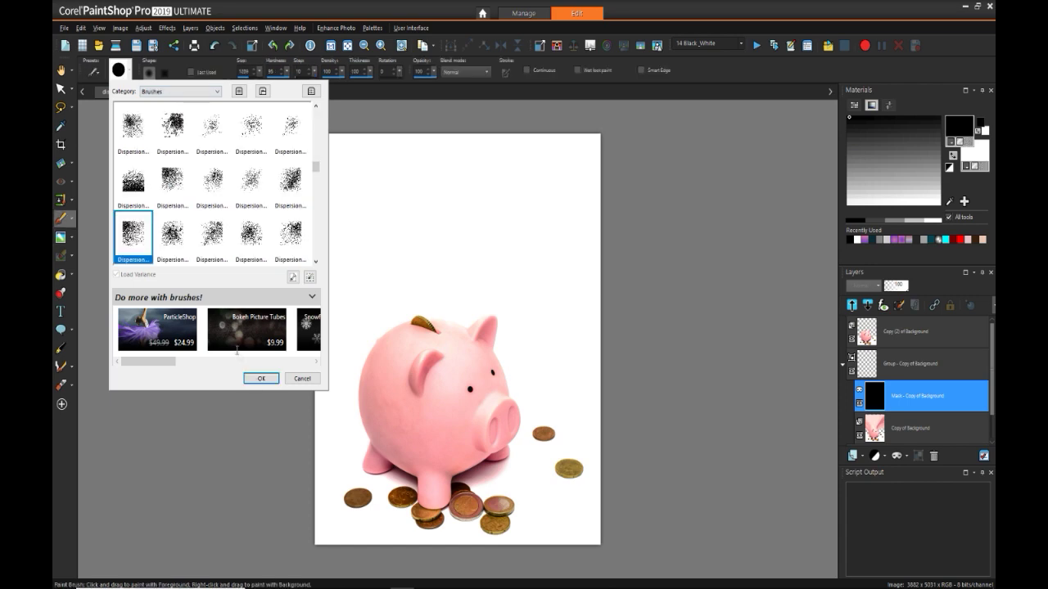
{"action": "left_click", "coordinate": [262, 378]}
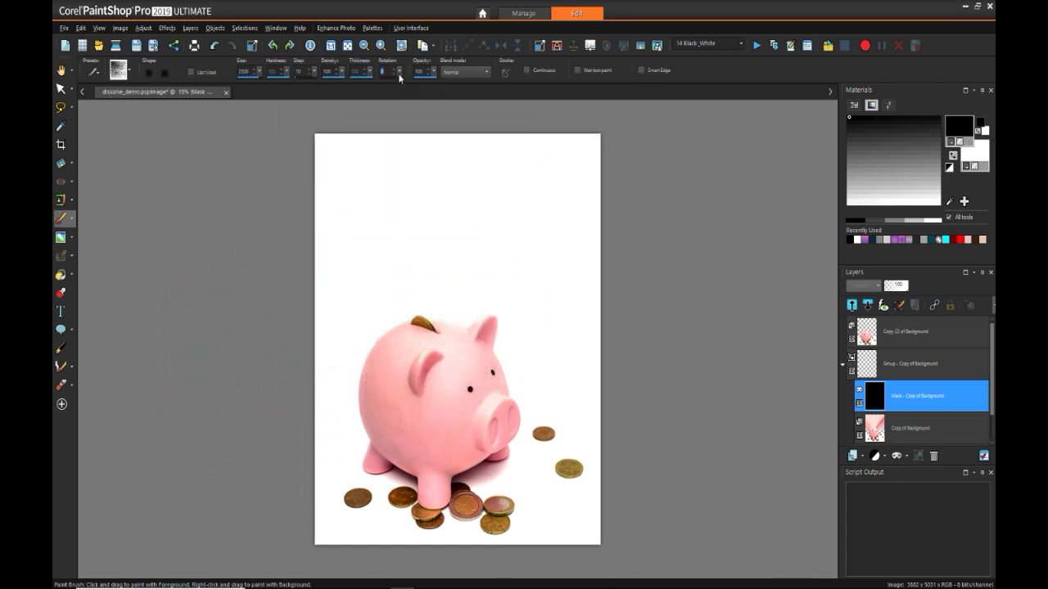
Step: Rotate the dispersion brush, set its size to 3000 and stamp particles on the mask above the pig
{"action": "left_click_drag", "start_coordinate": [399, 75], "coordinate": [417, 84]}
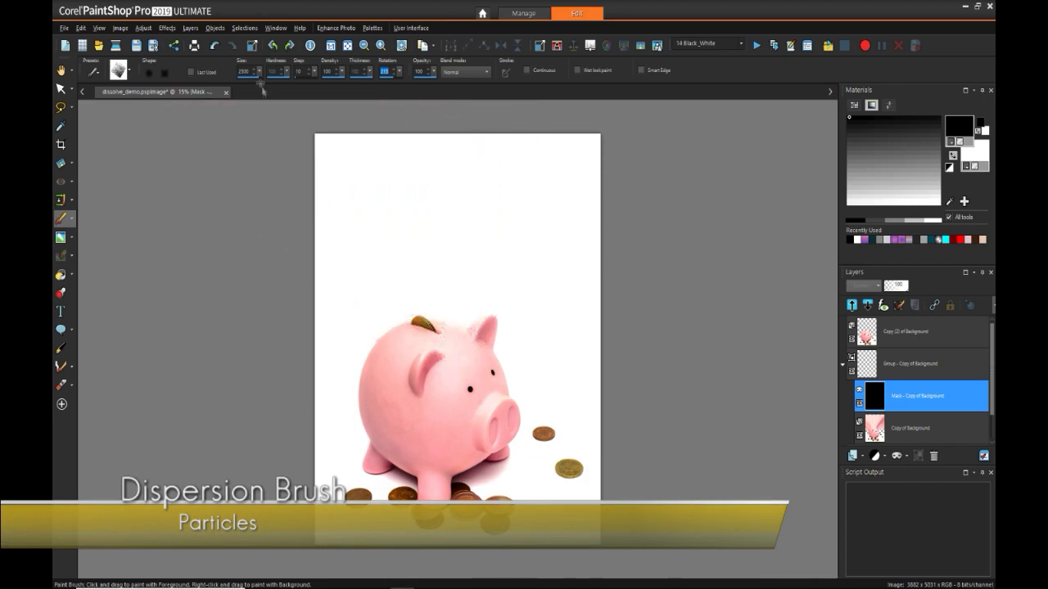
{"action": "left_click_drag", "start_coordinate": [260, 75], "coordinate": [269, 83]}
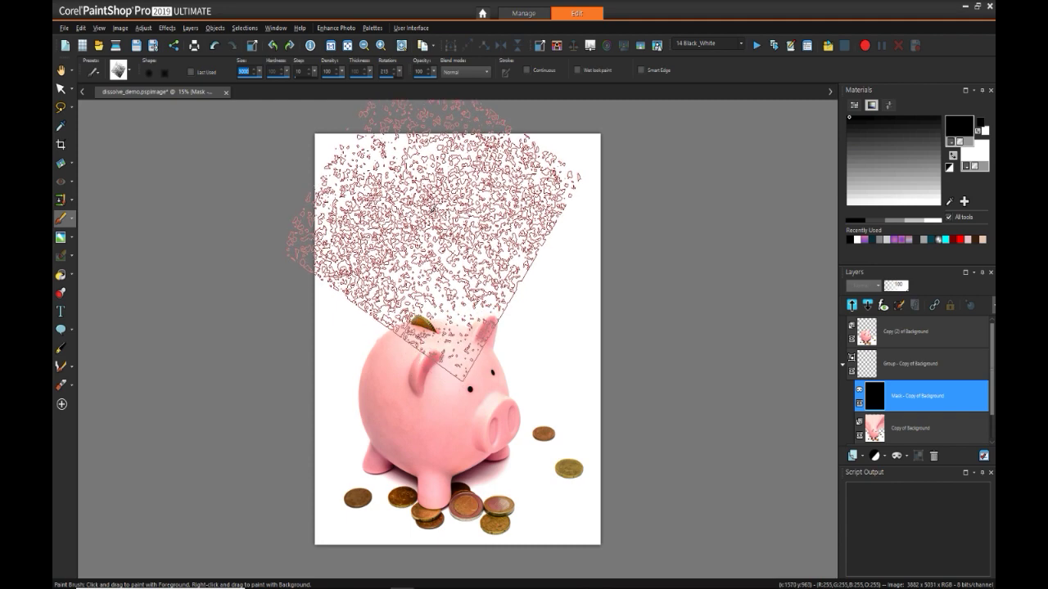
{"action": "left_click", "coordinate": [433, 212]}
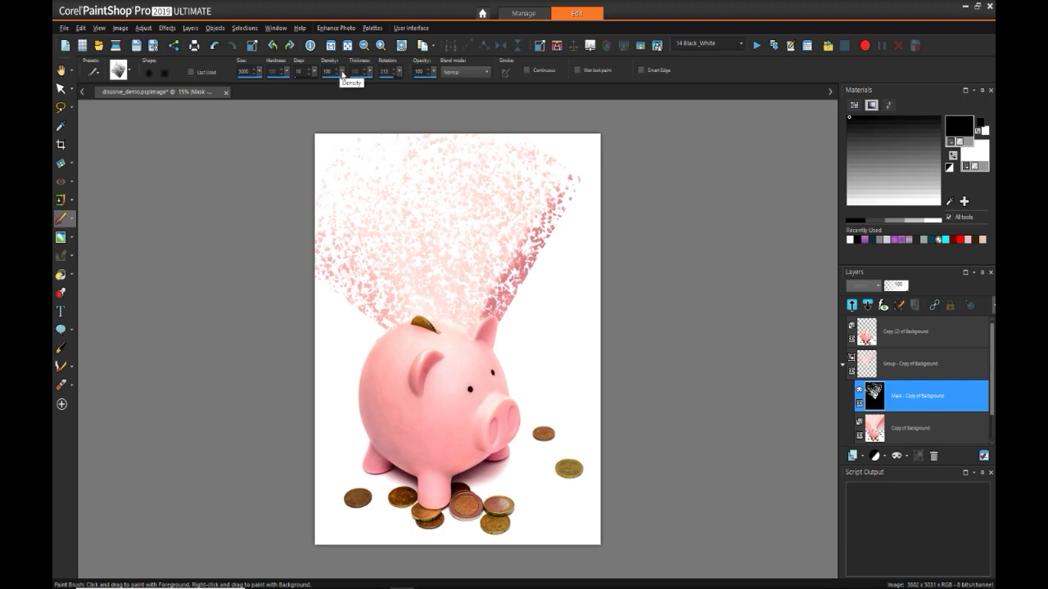
Step: Change the brush rotation before each stamp and reveal more particles beyond the pig's ear and over its back
{"action": "left_click_drag", "start_coordinate": [402, 79], "coordinate": [406, 83]}
{"action": "left_click", "coordinate": [615, 293]}
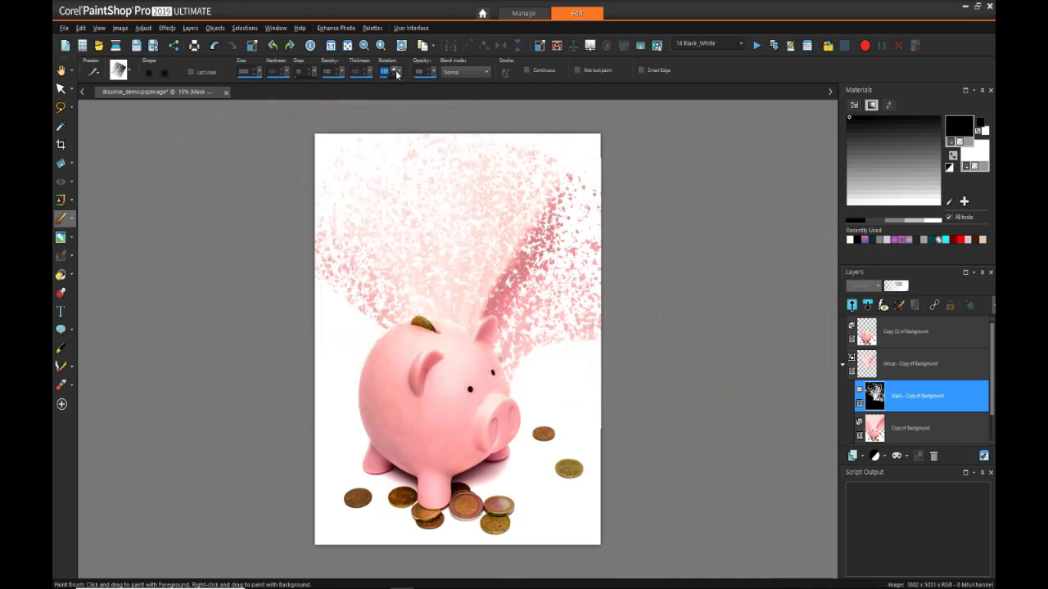
{"action": "left_click_drag", "start_coordinate": [400, 73], "coordinate": [410, 86]}
{"action": "left_click", "coordinate": [392, 277]}
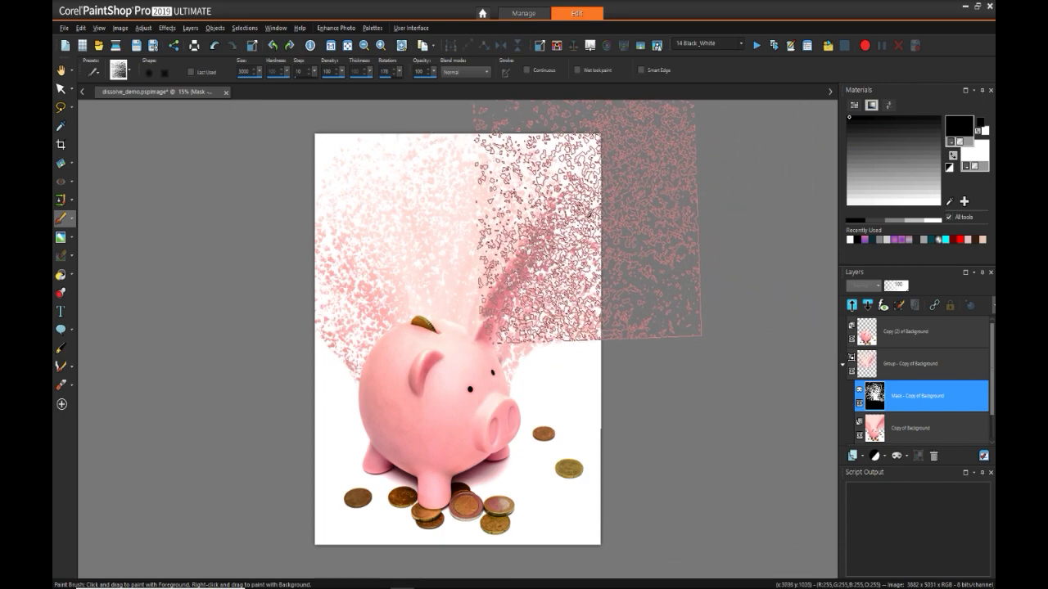
Step: Thin out the particles at the canvas's upper right, top and upper left, stamping the mask with varied brush rotations
{"action": "left_click_drag", "start_coordinate": [398, 74], "coordinate": [392, 81]}
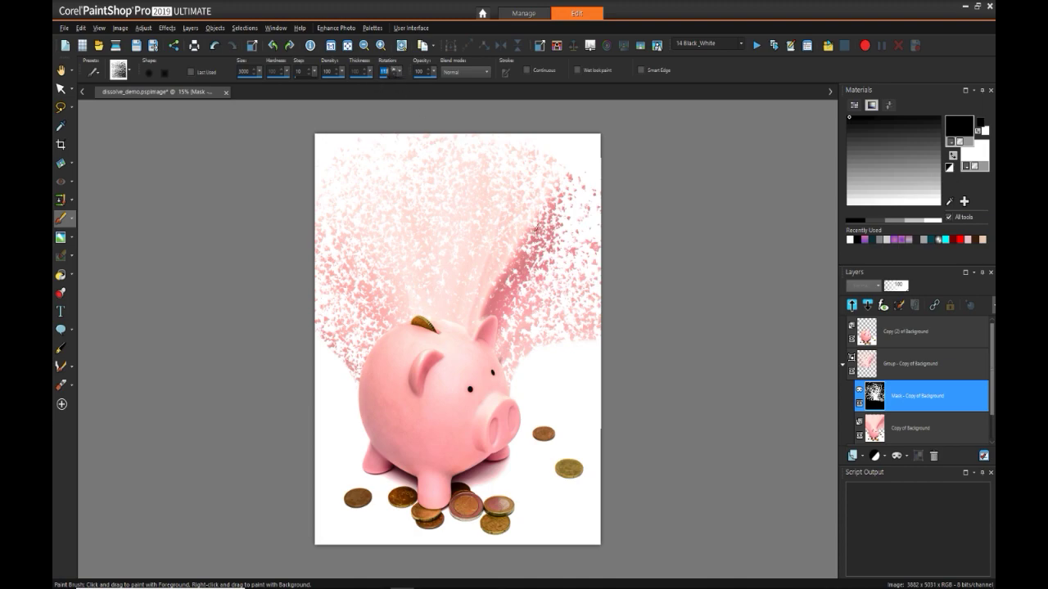
{"action": "left_click", "coordinate": [545, 210]}
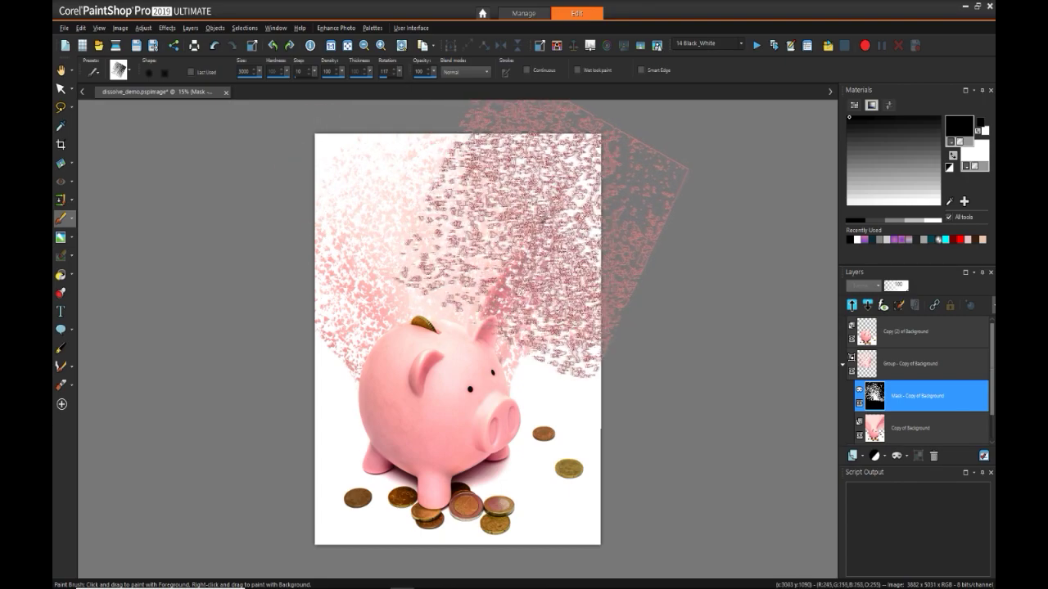
{"action": "left_click_drag", "start_coordinate": [399, 72], "coordinate": [396, 79]}
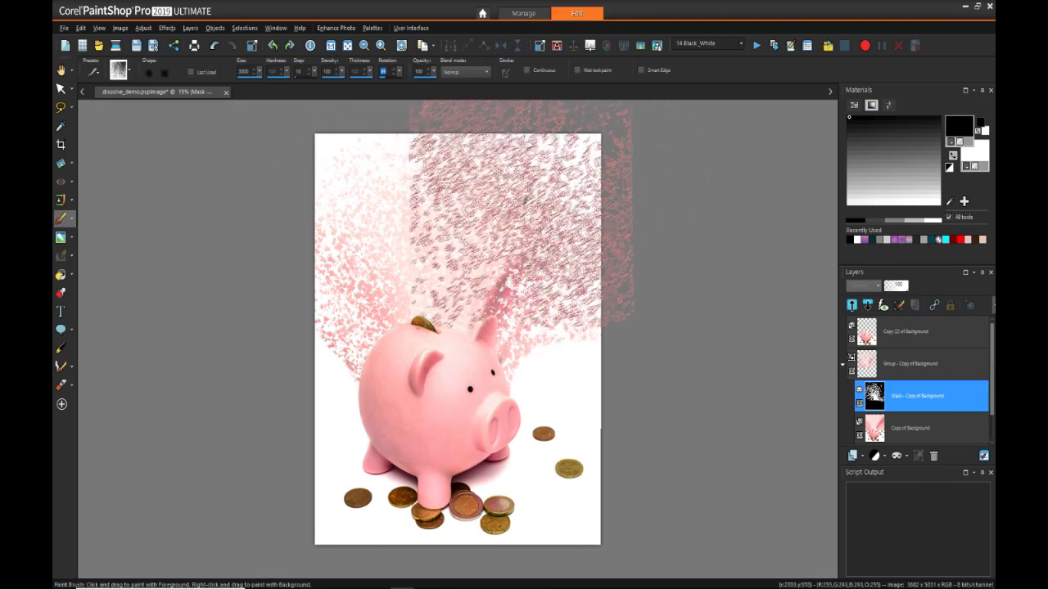
{"action": "left_click", "coordinate": [497, 187]}
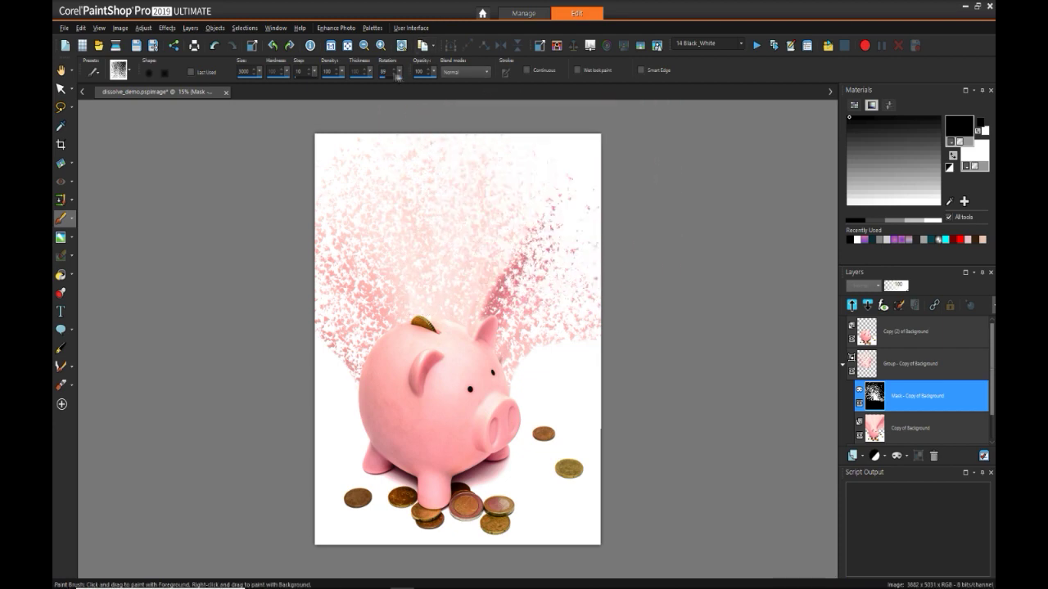
{"action": "left_click", "coordinate": [434, 72]}
{"action": "left_click_drag", "start_coordinate": [399, 73], "coordinate": [388, 81]}
{"action": "left_click", "coordinate": [300, 206]}
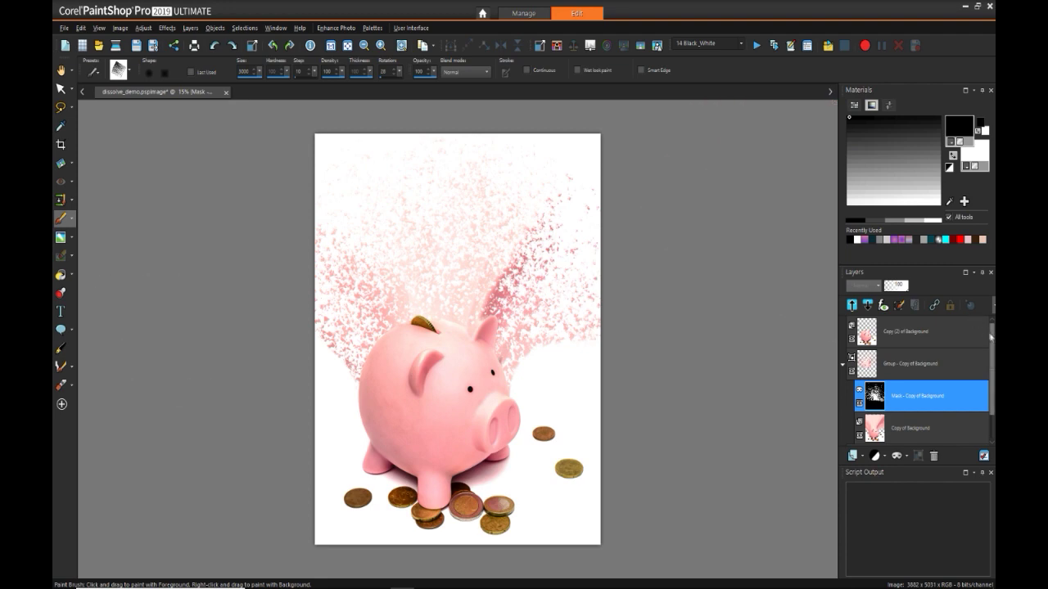
Step: Add a Show All mask to the Copy (2) of Background layer
{"action": "left_click_drag", "start_coordinate": [993, 339], "coordinate": [993, 367]}
{"action": "left_click", "coordinate": [909, 329]}
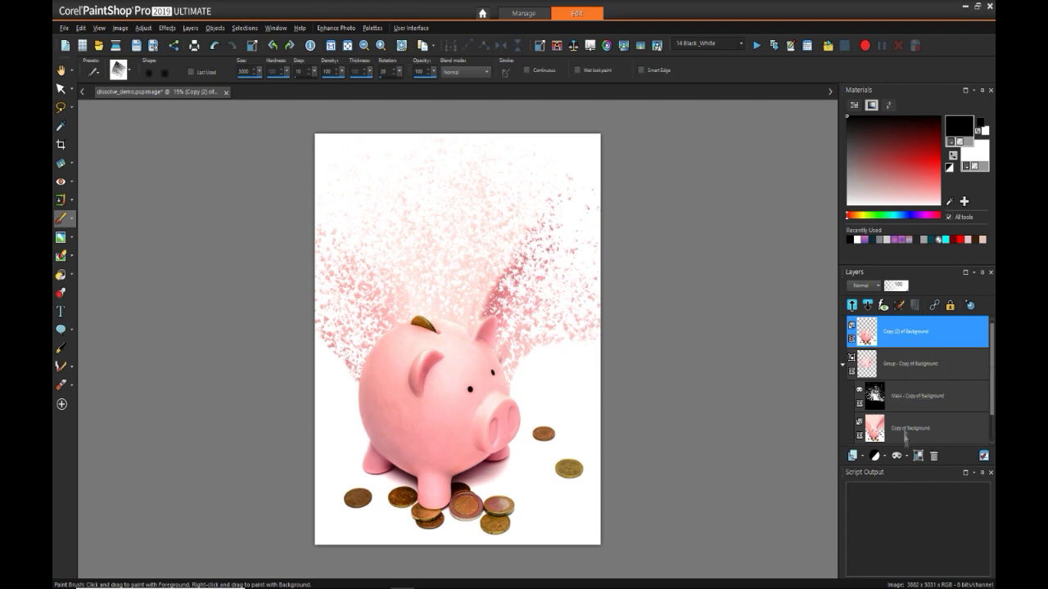
{"action": "left_click", "coordinate": [906, 457]}
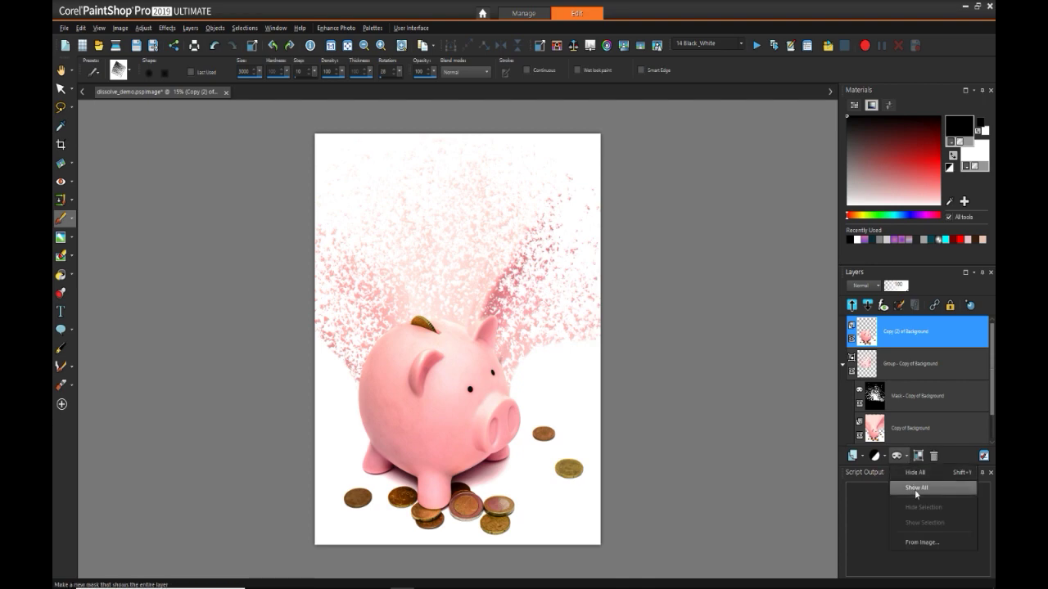
{"action": "left_click", "coordinate": [915, 490]}
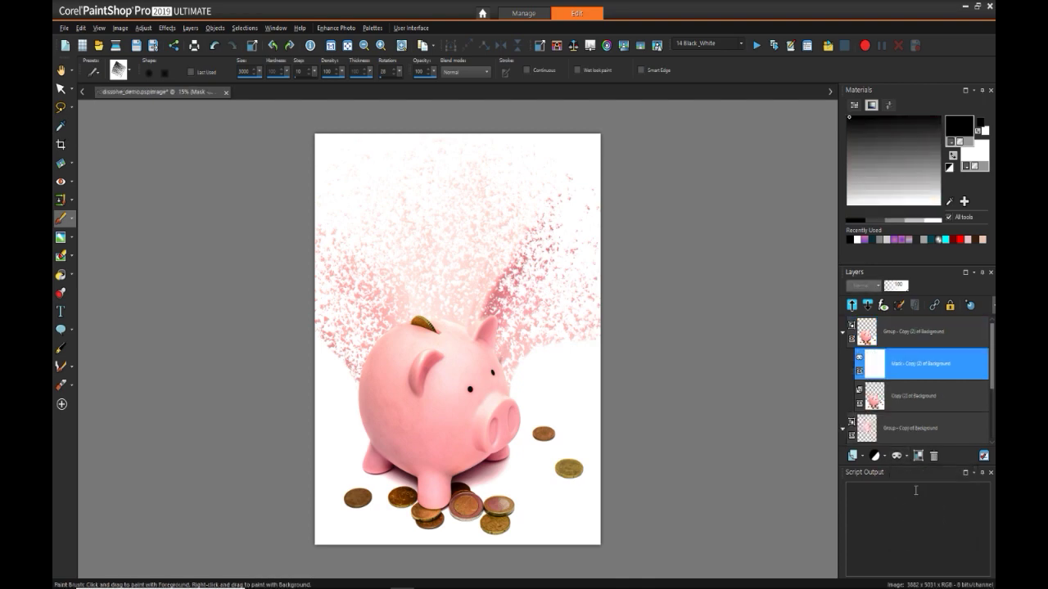
Step: Stamp particle holes into the pig's back, ear and forehead on the Copy (2) of Background mask, reducing the brush size between stamps
{"action": "left_click", "coordinate": [524, 264]}
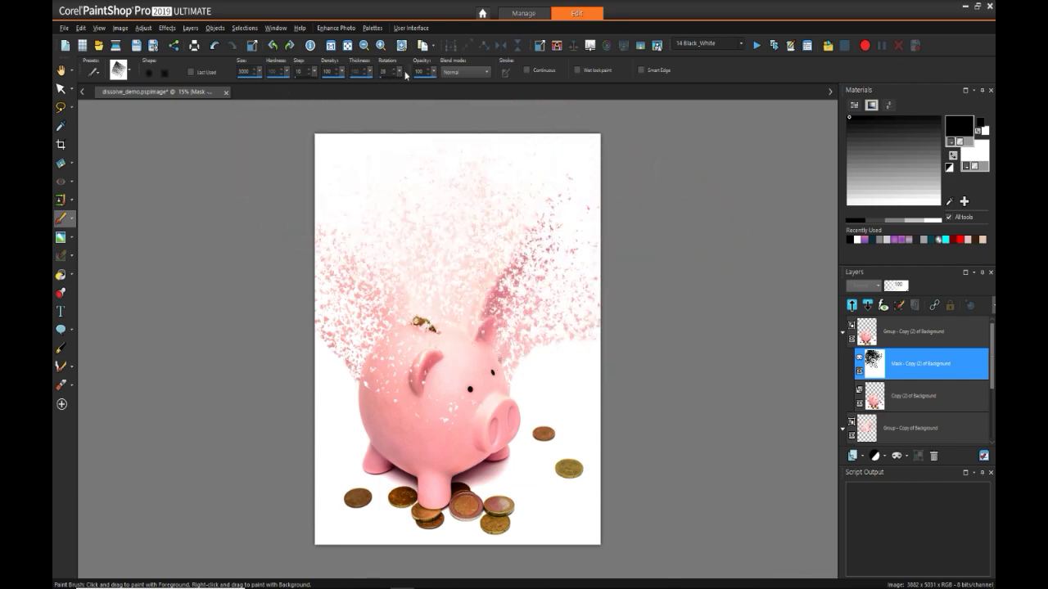
{"action": "left_click_drag", "start_coordinate": [260, 72], "coordinate": [247, 77]}
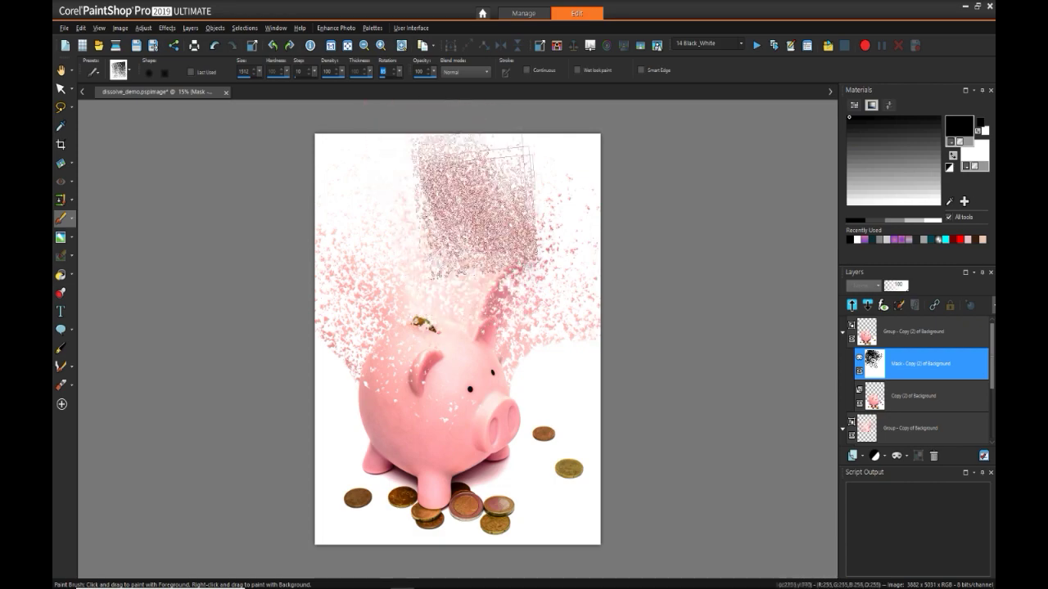
{"action": "left_click_drag", "start_coordinate": [259, 72], "coordinate": [267, 77]}
{"action": "left_click", "coordinate": [482, 314]}
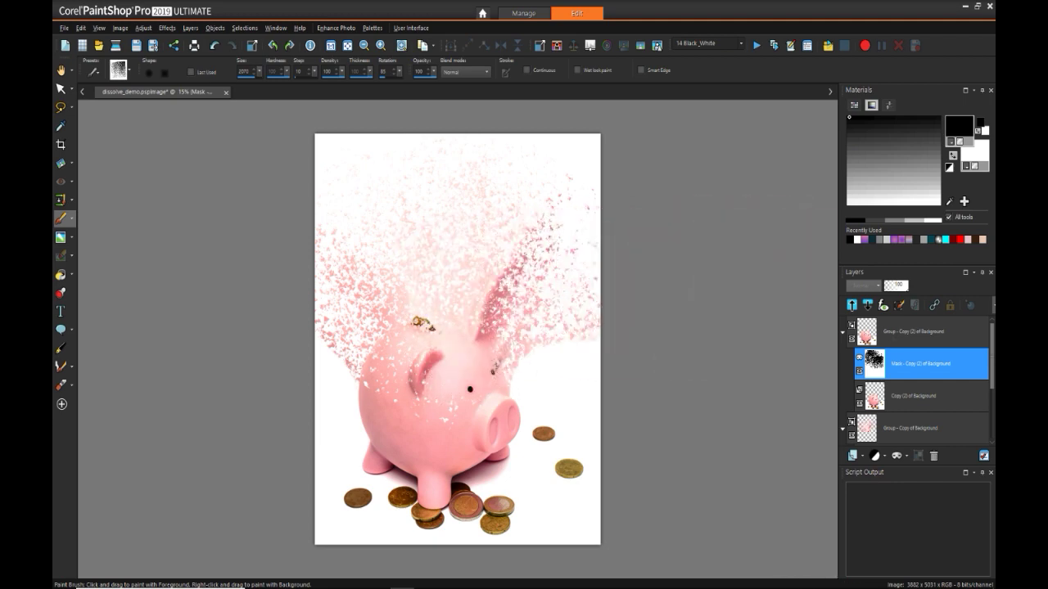
Step: Hide the Group - Copy of Background layer group to examine the particle holes in the pig cut-out
{"action": "left_click_drag", "start_coordinate": [993, 366], "coordinate": [995, 382]}
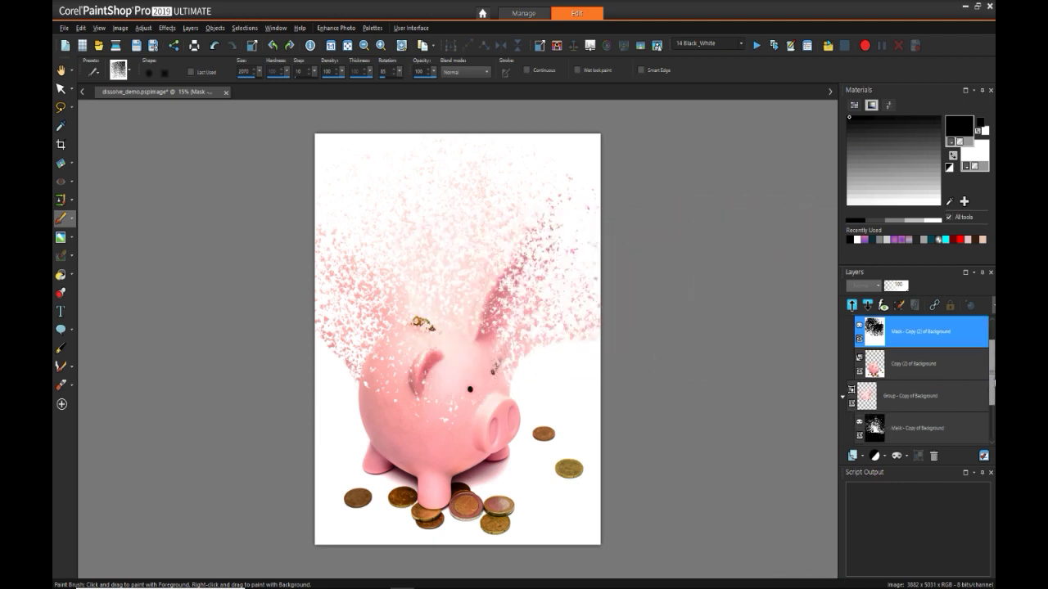
{"action": "left_click", "coordinate": [851, 403]}
{"action": "left_click", "coordinate": [418, 296]}
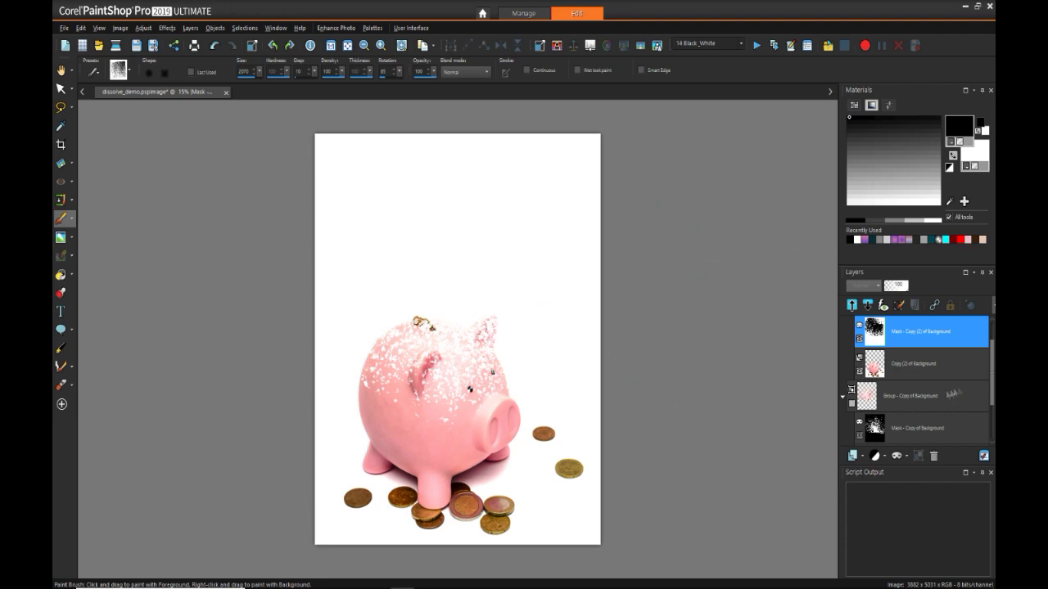
Step: Select the Copy of Background mask, greatly reduce the dispersion brush size and show the Group - Copy of Background group again
{"action": "scroll", "coordinate": [917, 384], "scroll_direction": "down", "scroll_amount": 2}
{"action": "left_click", "coordinate": [892, 390]}
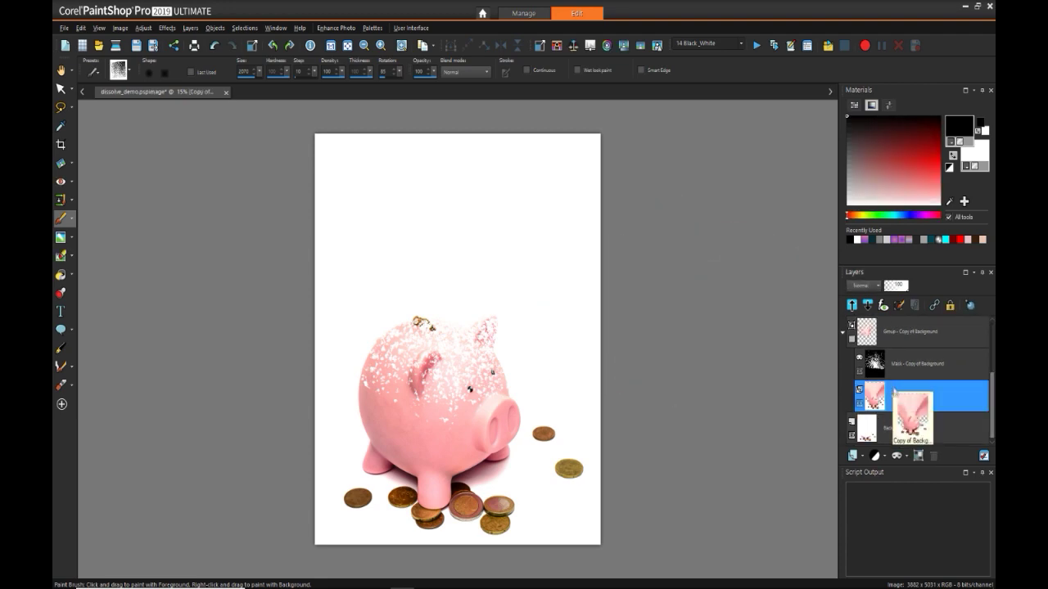
{"action": "left_click", "coordinate": [904, 365]}
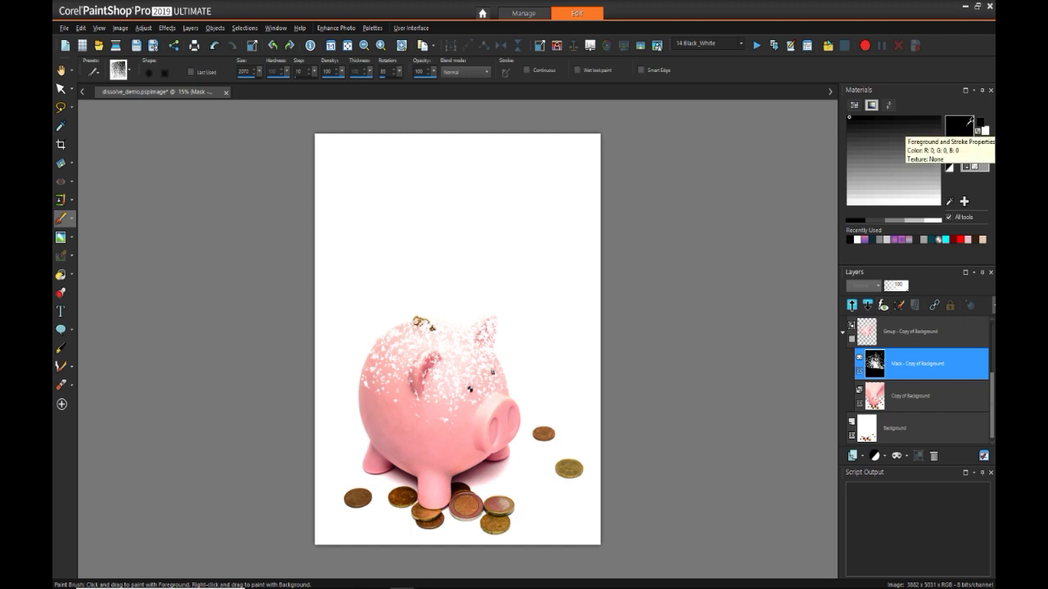
{"action": "left_click_drag", "start_coordinate": [260, 71], "coordinate": [245, 81]}
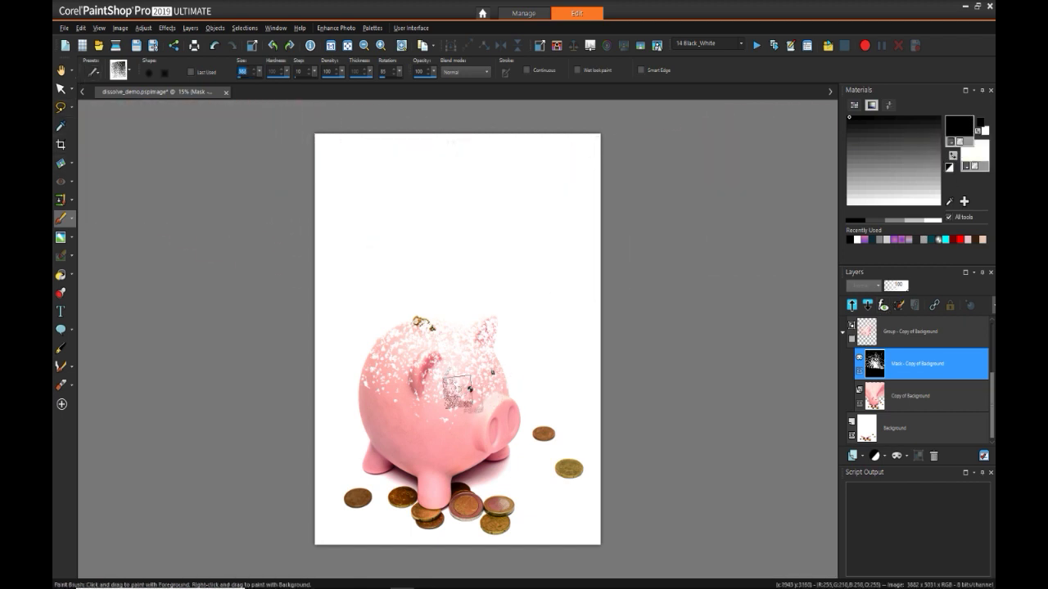
{"action": "left_click", "coordinate": [852, 340]}
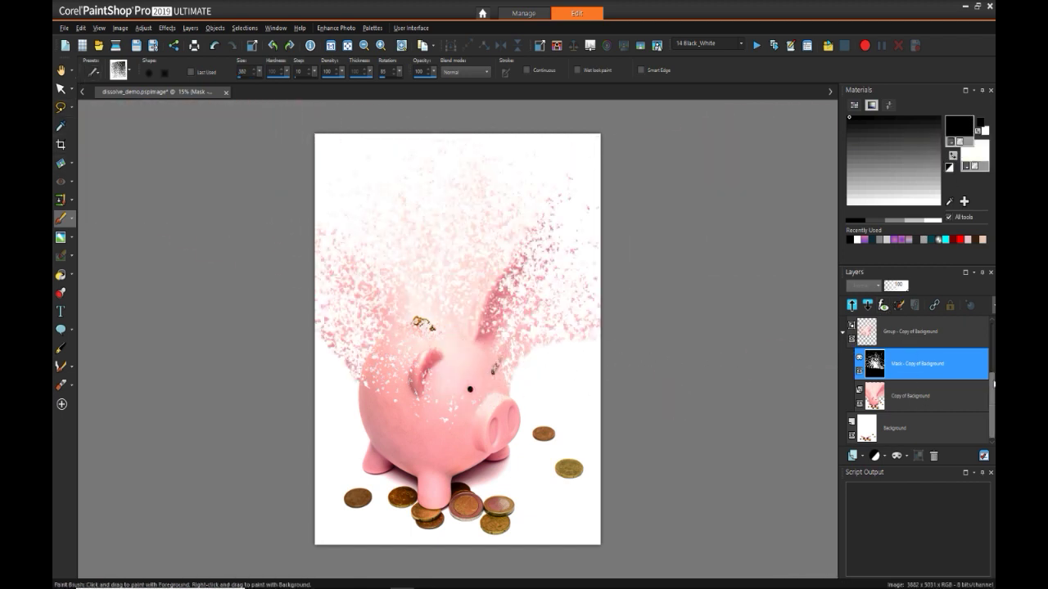
Step: Select the Group - Copy of Background layer group and leave it expanded
{"action": "left_click", "coordinate": [843, 333]}
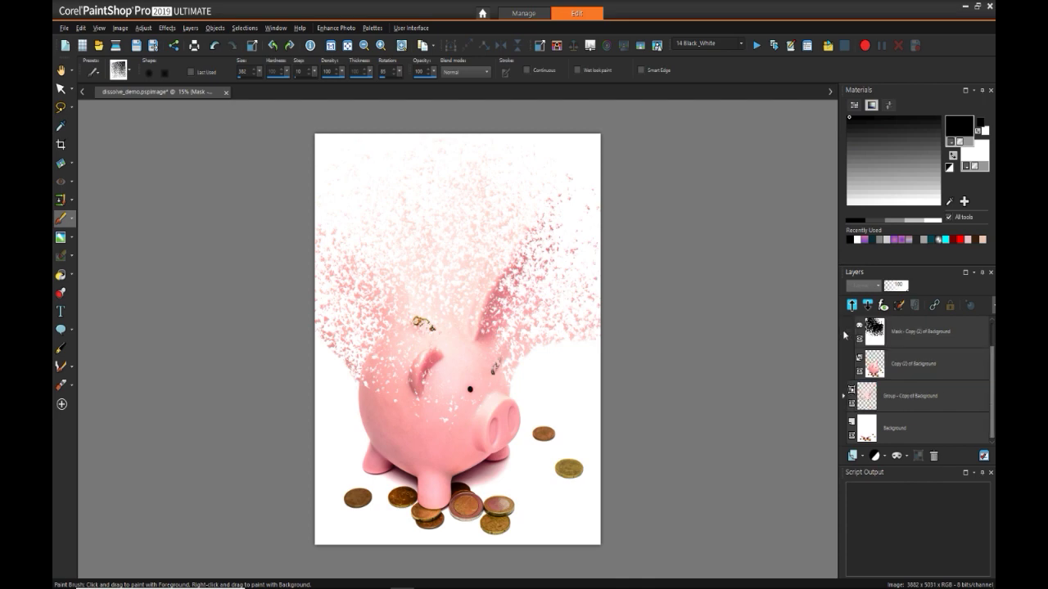
{"action": "left_click", "coordinate": [898, 369]}
{"action": "left_click", "coordinate": [898, 391]}
{"action": "left_click", "coordinate": [844, 396]}
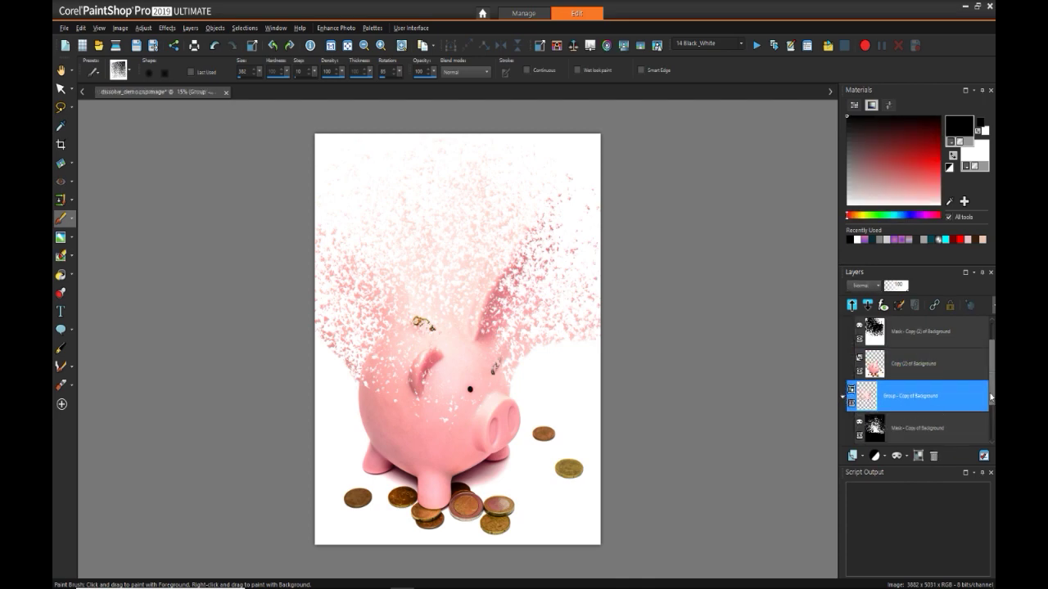
Step: Stamp small black particle holes over the pig's forehead, ear and back on the Copy of Background mask
{"action": "left_click_drag", "start_coordinate": [991, 397], "coordinate": [992, 430]}
{"action": "left_click", "coordinate": [898, 371]}
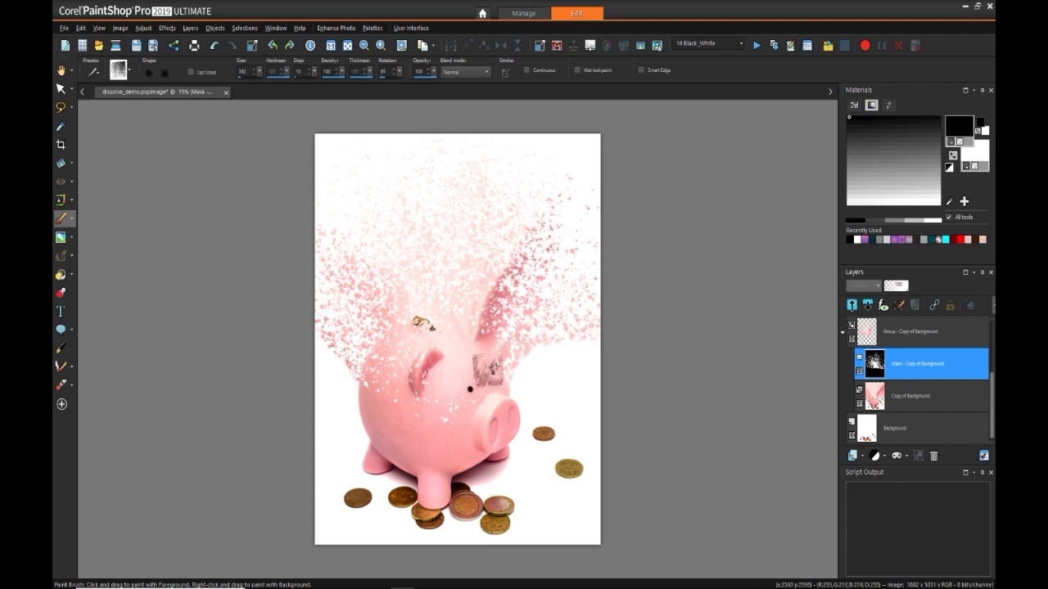
{"action": "left_click", "coordinate": [908, 401]}
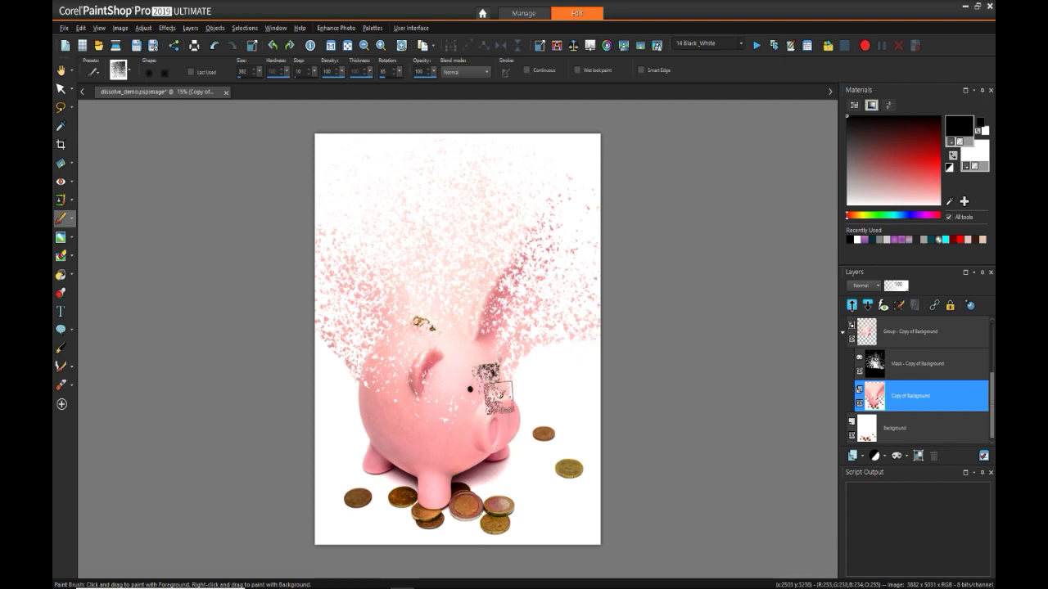
{"action": "left_click", "coordinate": [924, 363]}
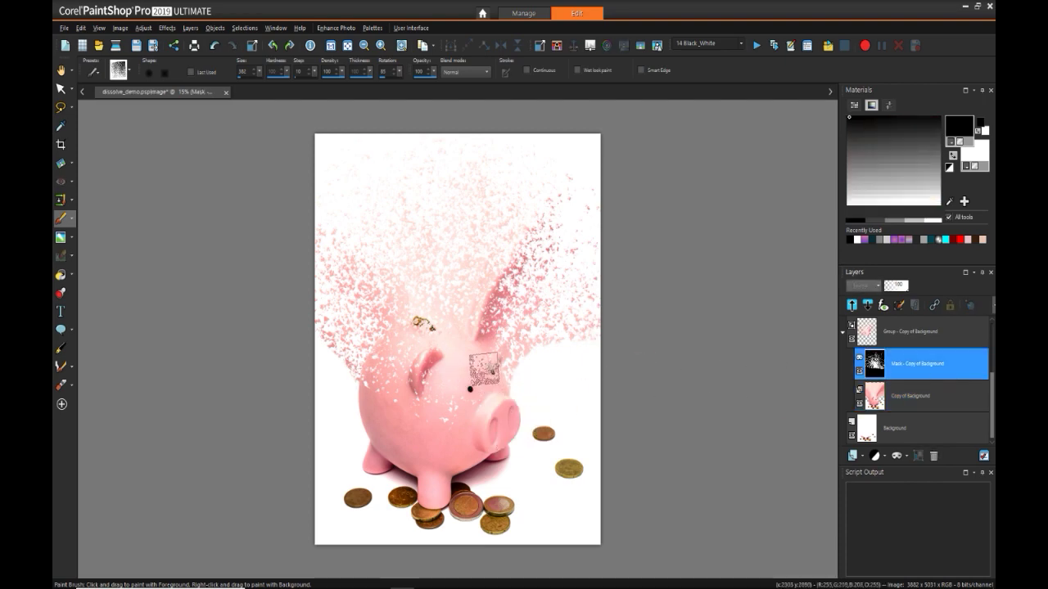
{"action": "left_click", "coordinate": [487, 376]}
{"action": "left_click", "coordinate": [419, 379]}
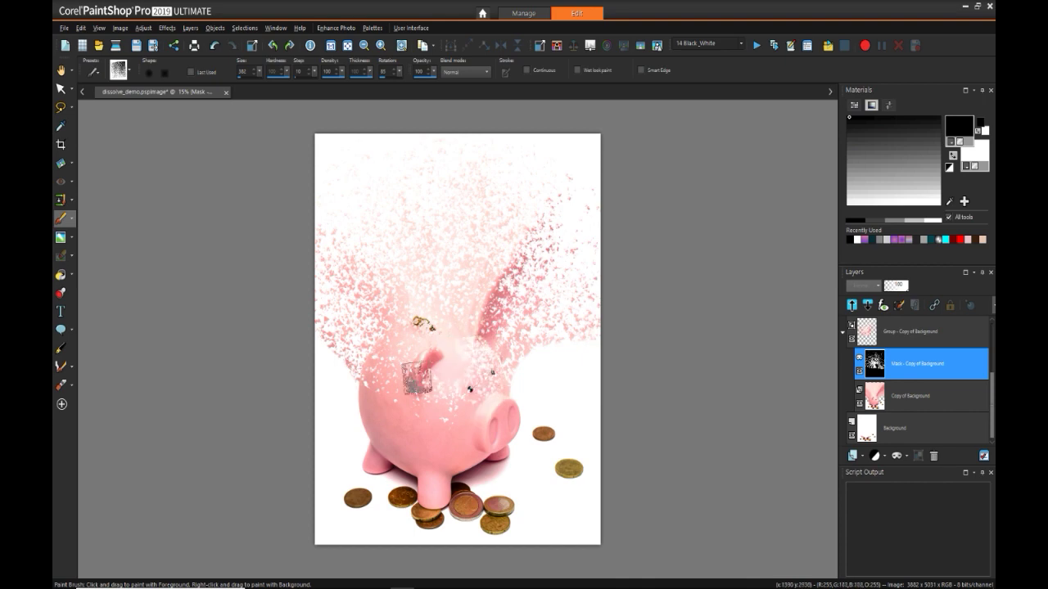
{"action": "left_click", "coordinate": [464, 378]}
{"action": "left_click", "coordinate": [458, 344]}
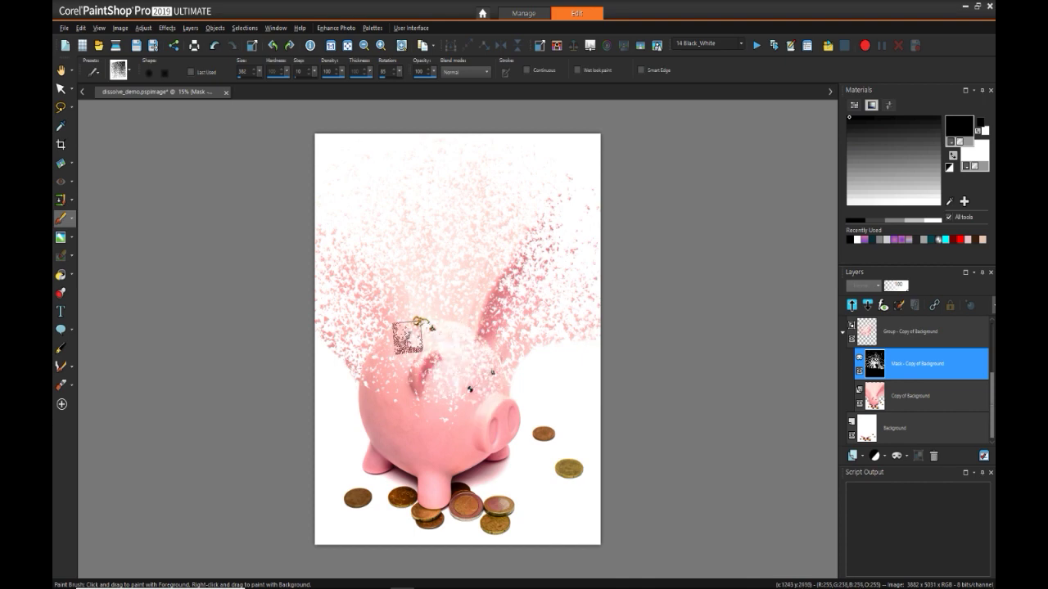
{"action": "left_click", "coordinate": [406, 337]}
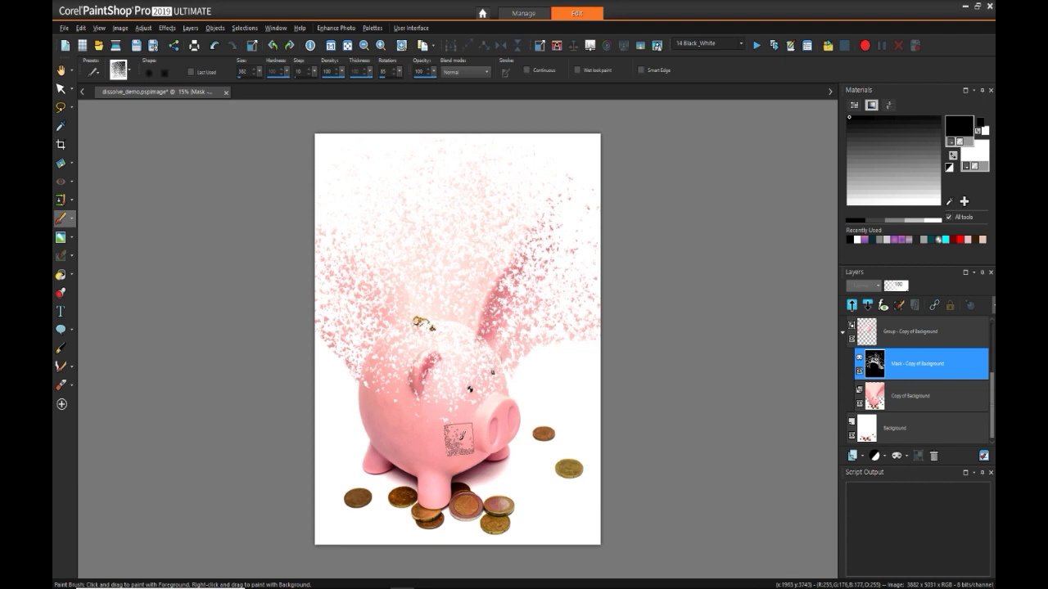
Step: Break up the smudge's hard lower edges on the Copy of Background mask while temporarily hiding the Group - Copy (2) of Background group
{"action": "left_click_drag", "start_coordinate": [991, 395], "coordinate": [989, 334]}
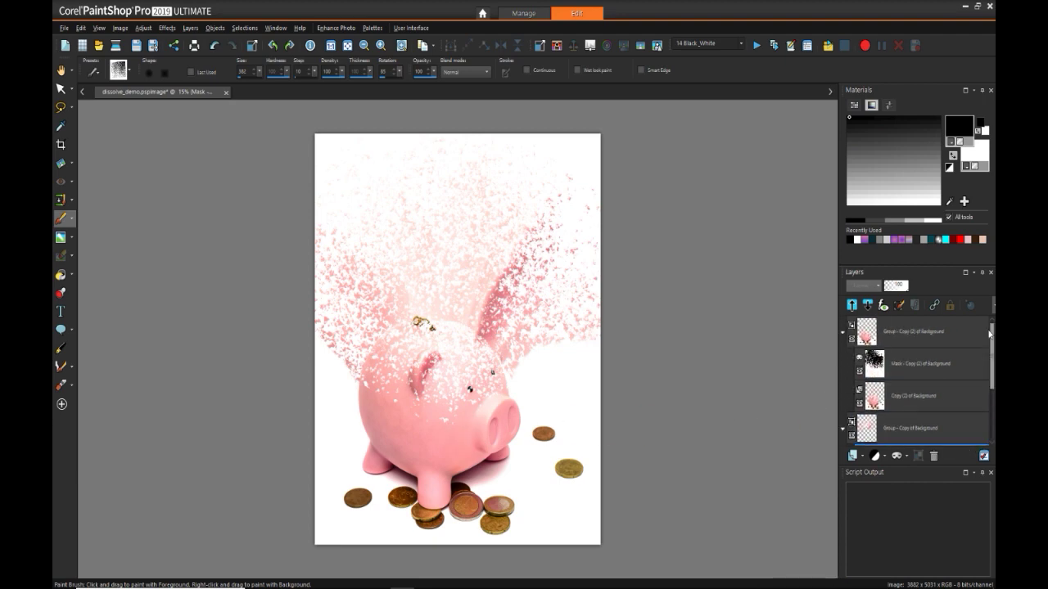
{"action": "left_click", "coordinate": [851, 340]}
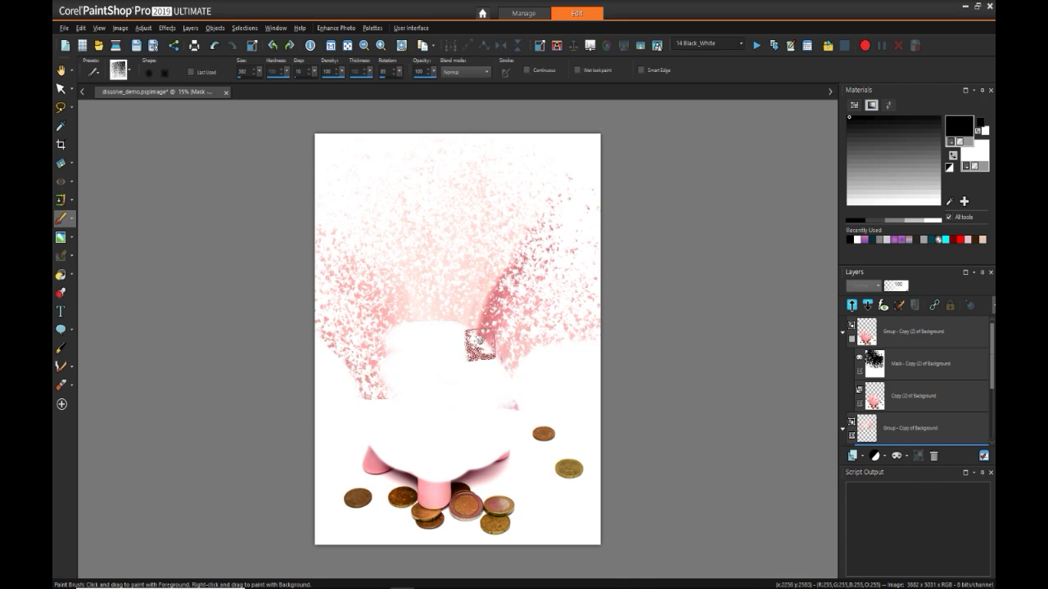
{"action": "mouse_move", "coordinate": [388, 358]}
{"action": "left_mouse_down"}
{"action": "mouse_move", "coordinate": [392, 413]}
{"action": "mouse_move", "coordinate": [377, 393]}
{"action": "mouse_move", "coordinate": [394, 357]}
{"action": "left_mouse_up"}
{"action": "left_click", "coordinate": [505, 419]}
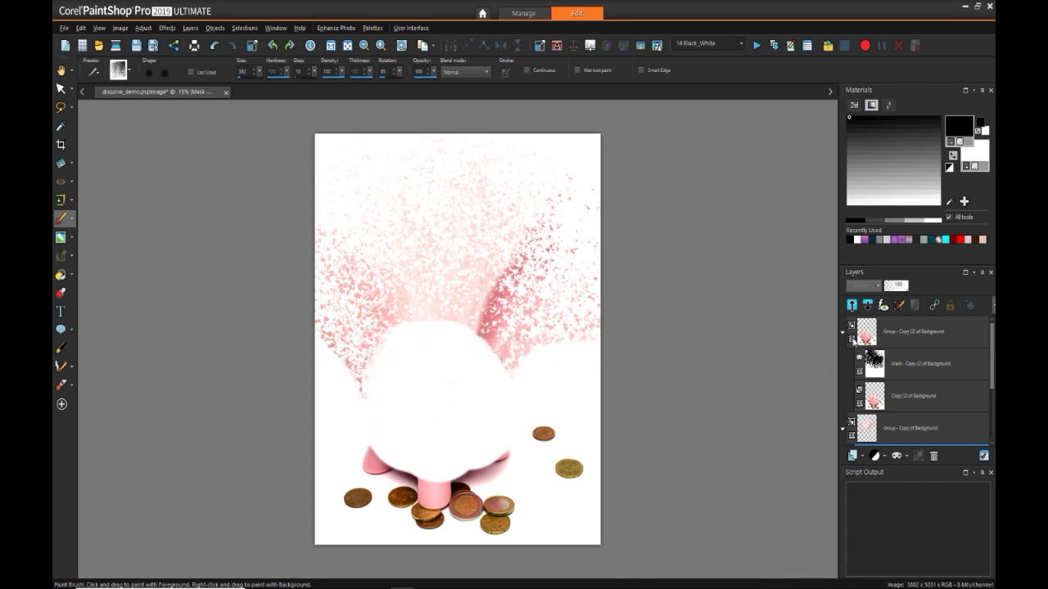
{"action": "left_click", "coordinate": [853, 341]}
Step: Stamp the Copy of Background mask above the pig with white and black particles, using a large, rotated dispersion brush
{"action": "left_click_drag", "start_coordinate": [992, 351], "coordinate": [989, 327]}
{"action": "left_click", "coordinate": [917, 443]}
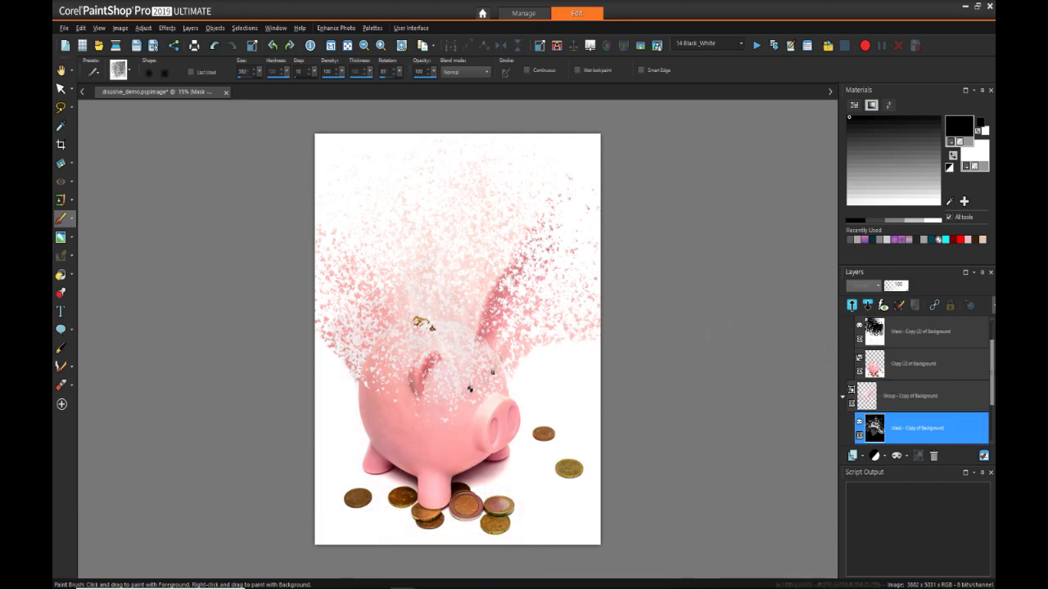
{"action": "right_click", "coordinate": [415, 334]}
{"action": "left_click_drag", "start_coordinate": [400, 72], "coordinate": [370, 86]}
{"action": "right_click", "coordinate": [393, 273]}
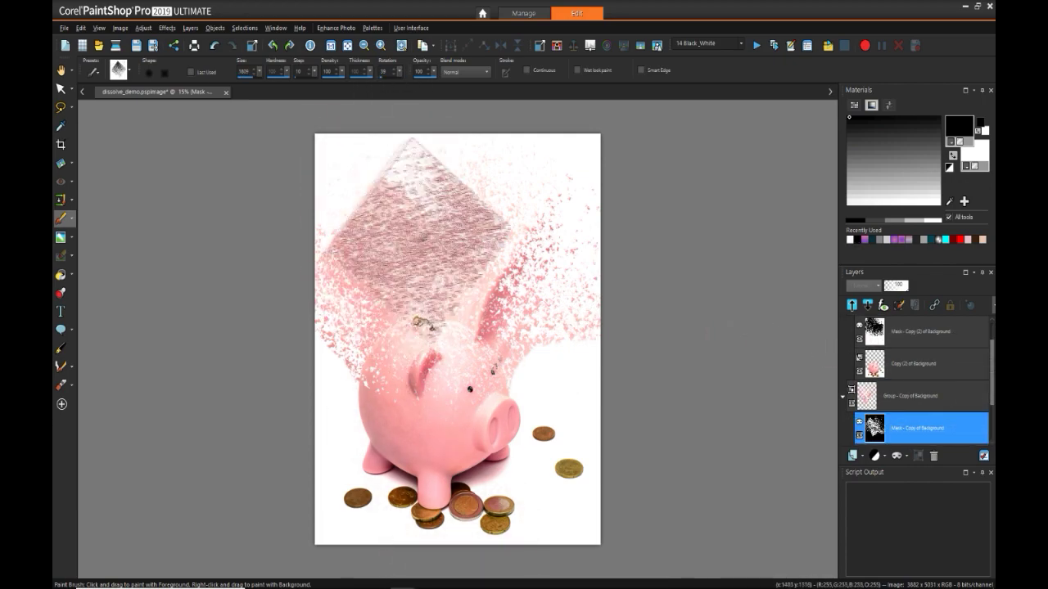
{"action": "left_click", "coordinate": [380, 265]}
Step: Stamp large particle patterns over the pig's back and the area beside its head on the Copy (2) of Background mask
{"action": "scroll", "coordinate": [917, 368], "scroll_direction": "up", "scroll_amount": 1}
{"action": "left_click", "coordinate": [909, 364]}
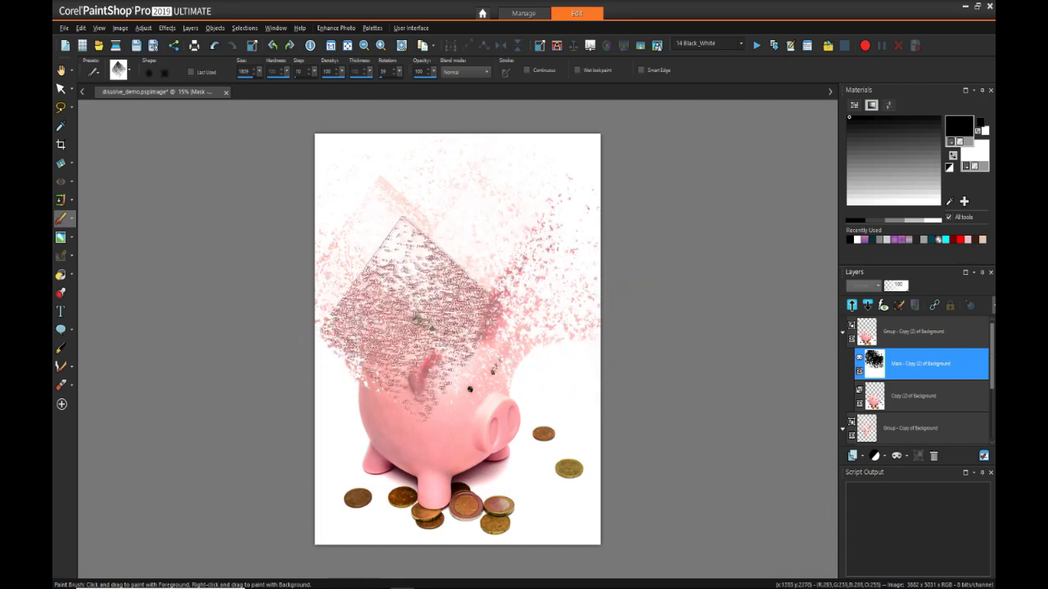
{"action": "left_click", "coordinate": [418, 309]}
{"action": "left_click", "coordinate": [557, 276]}
Step: Thin out the outer particles on the Copy of Background mask with other large dispersion brushes at varied rotations
{"action": "left_click_drag", "start_coordinate": [399, 72], "coordinate": [406, 86]}
{"action": "scroll", "coordinate": [912, 369], "scroll_direction": "down", "scroll_amount": 3}
{"action": "left_click", "coordinate": [913, 365]}
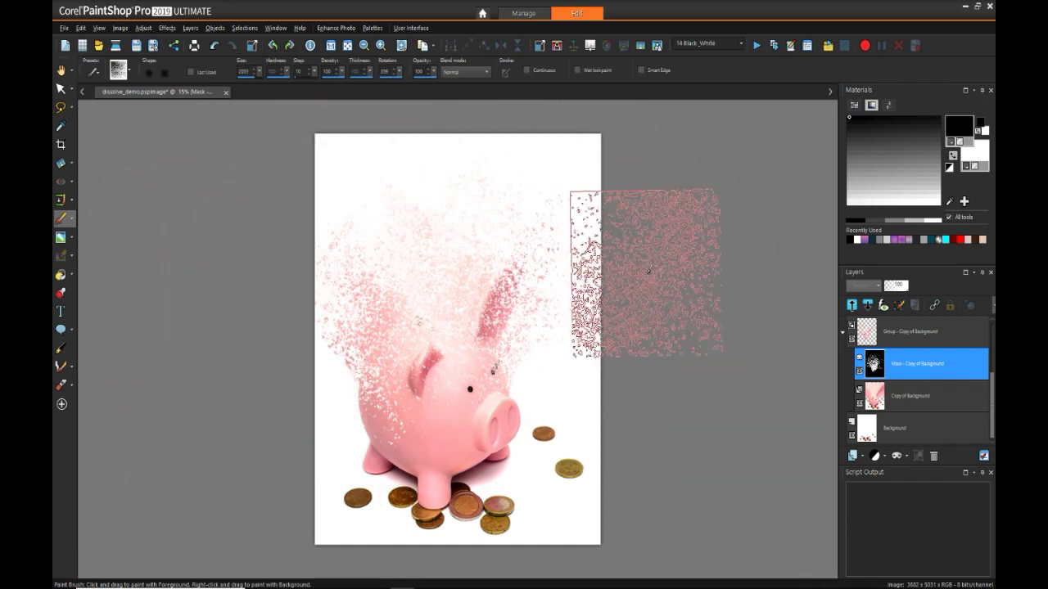
{"action": "left_click_drag", "start_coordinate": [400, 72], "coordinate": [374, 85]}
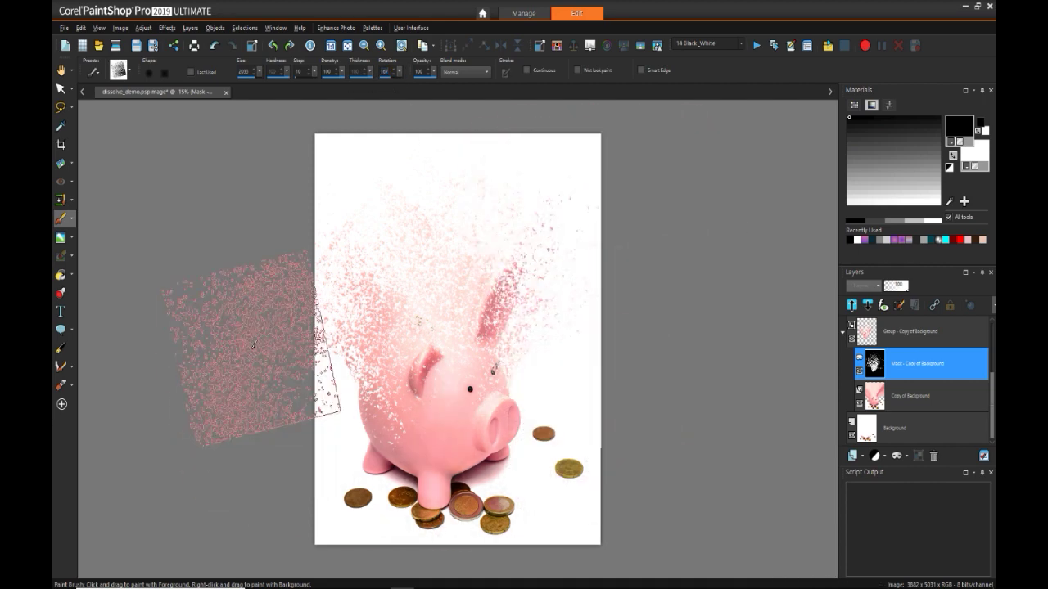
{"action": "scroll", "coordinate": [194, 301], "scroll_direction": "up", "scroll_amount": 1}
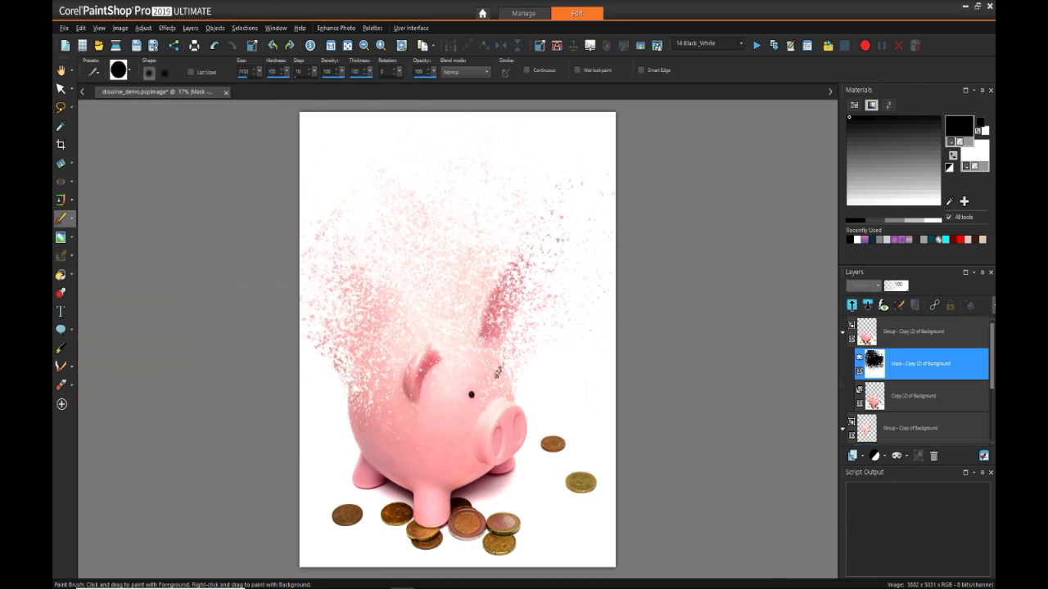
Step: Paint out stray particles along the image's side edges on the Copy of Background mask with a large round brush
{"action": "scroll", "coordinate": [918, 396], "scroll_direction": "down", "scroll_amount": 2}
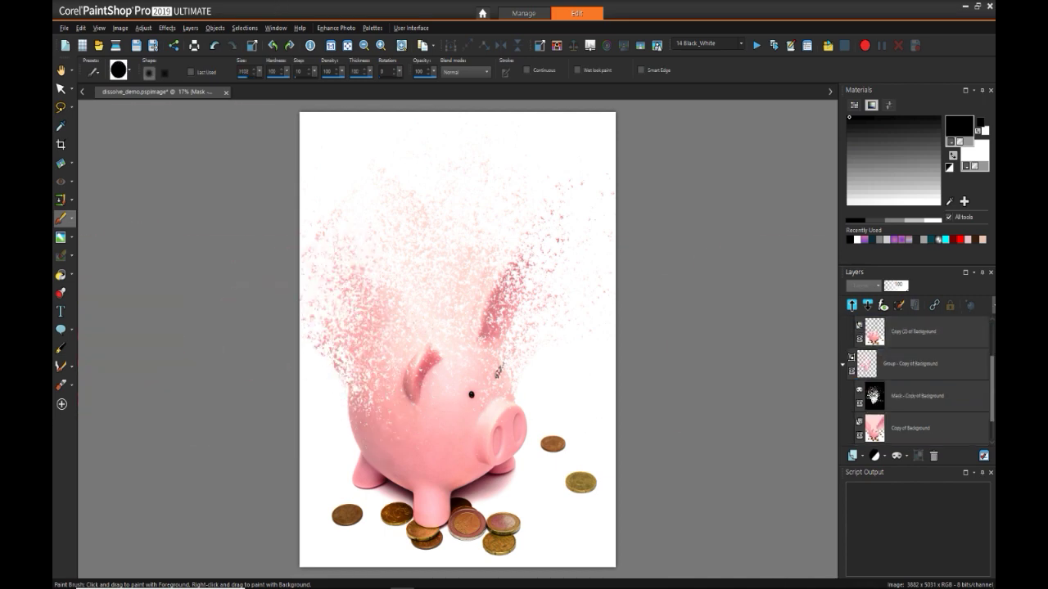
{"action": "left_click", "coordinate": [919, 396]}
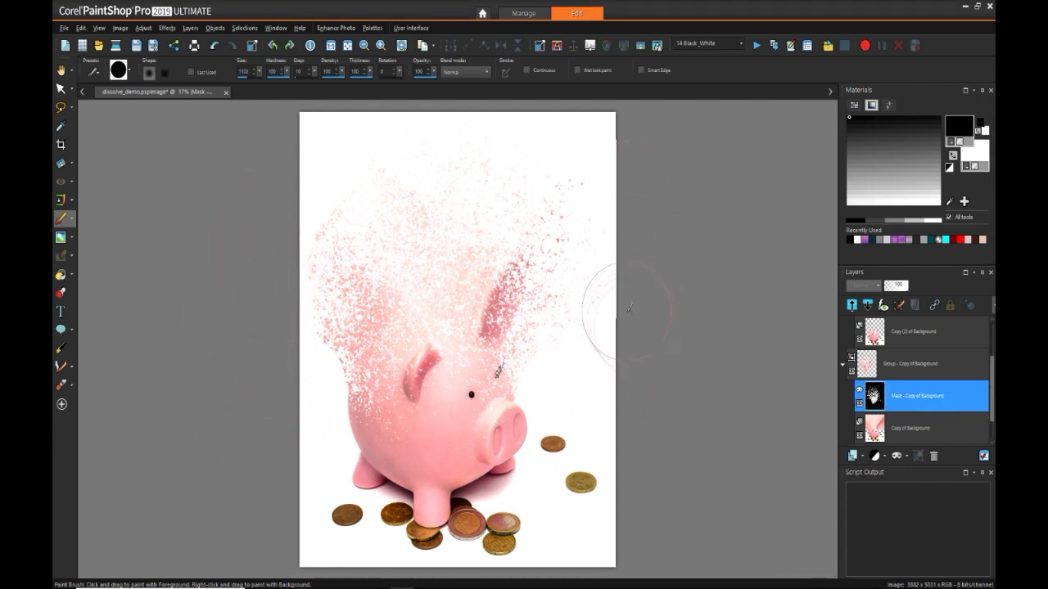
{"action": "mouse_move", "coordinate": [288, 233]}
{"action": "left_mouse_down"}
{"action": "mouse_move", "coordinate": [287, 321]}
{"action": "mouse_move", "coordinate": [303, 359]}
{"action": "mouse_move", "coordinate": [268, 357]}
{"action": "left_mouse_up"}
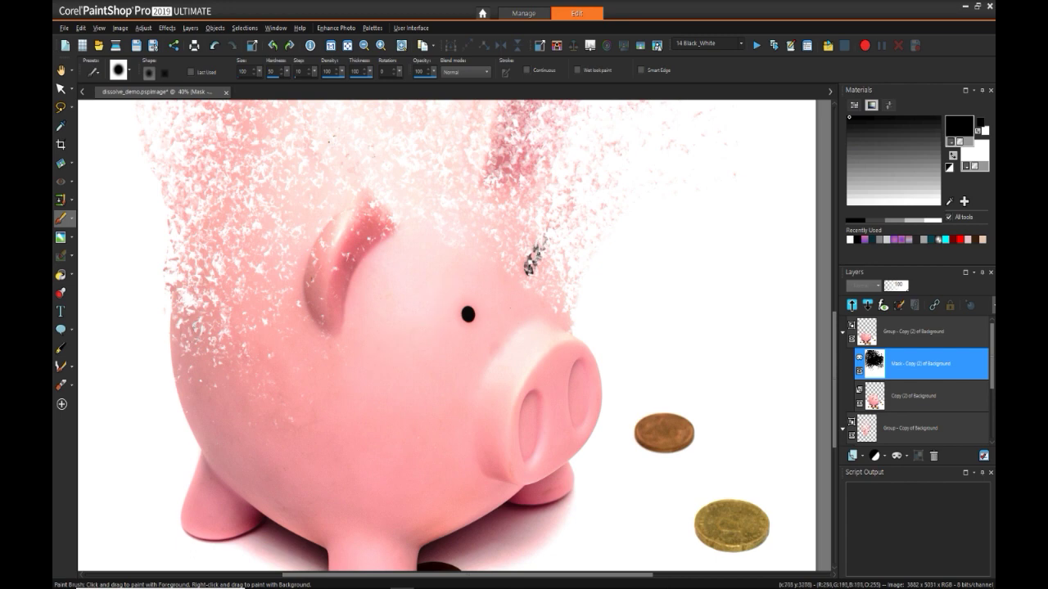
Step: Restore the pig's solid back and ear on the Copy (2) of Background mask with a soft round brush
{"action": "left_click_drag", "start_coordinate": [174, 326], "coordinate": [313, 334]}
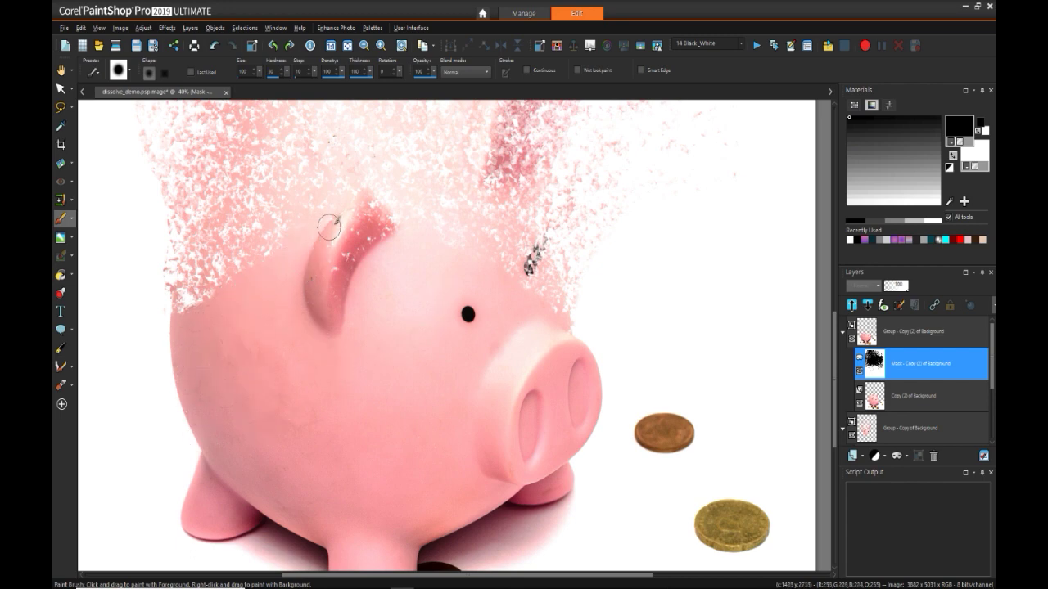
{"action": "left_click_drag", "start_coordinate": [833, 344], "coordinate": [832, 298]}
{"action": "scroll", "coordinate": [245, 336], "scroll_direction": "down", "scroll_amount": 3}
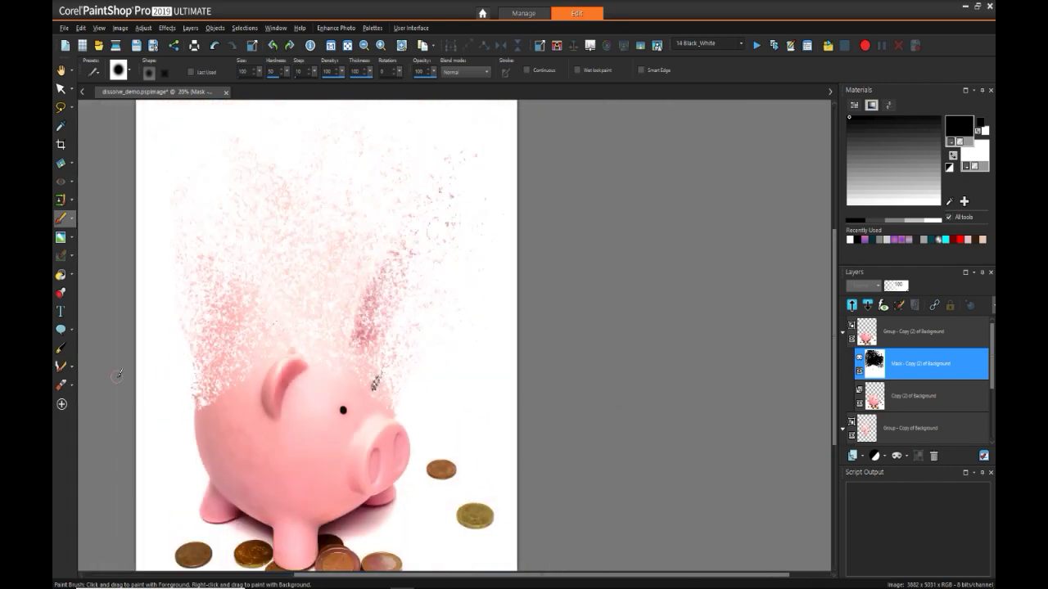
{"action": "scroll", "coordinate": [135, 397], "scroll_direction": "down", "scroll_amount": 1}
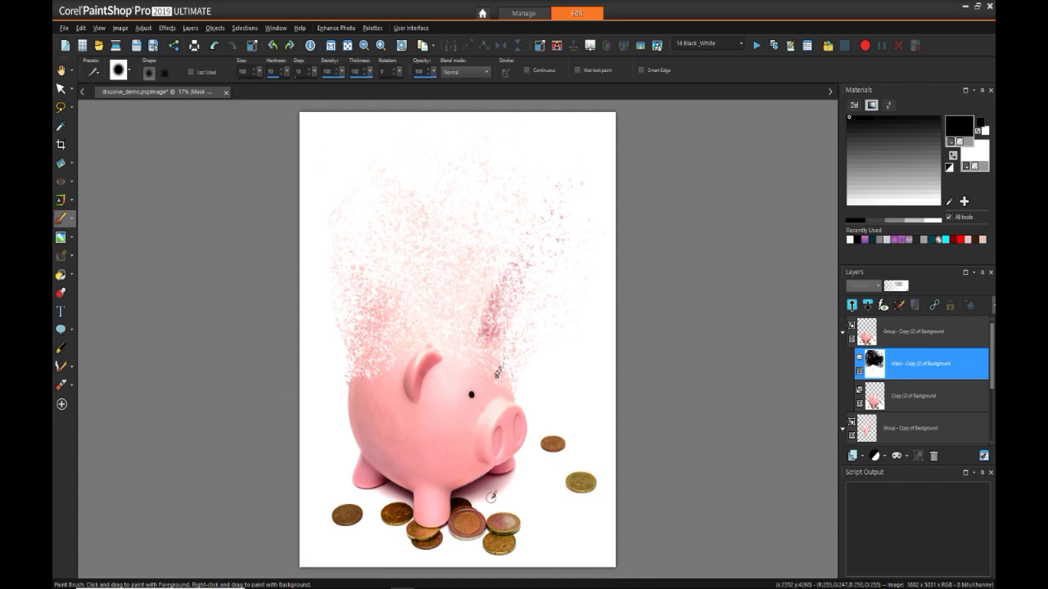
Step: Save the image, then collapse the layer groups and flatten all layers into one background layer
{"action": "key", "text": "ctrl+s"}
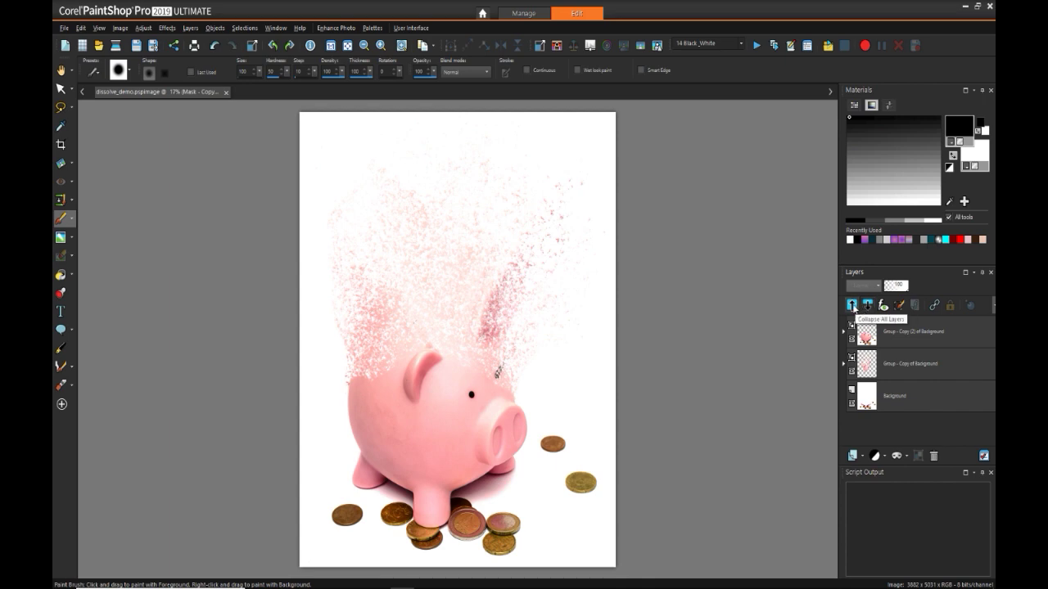
{"action": "right_click", "coordinate": [898, 343]}
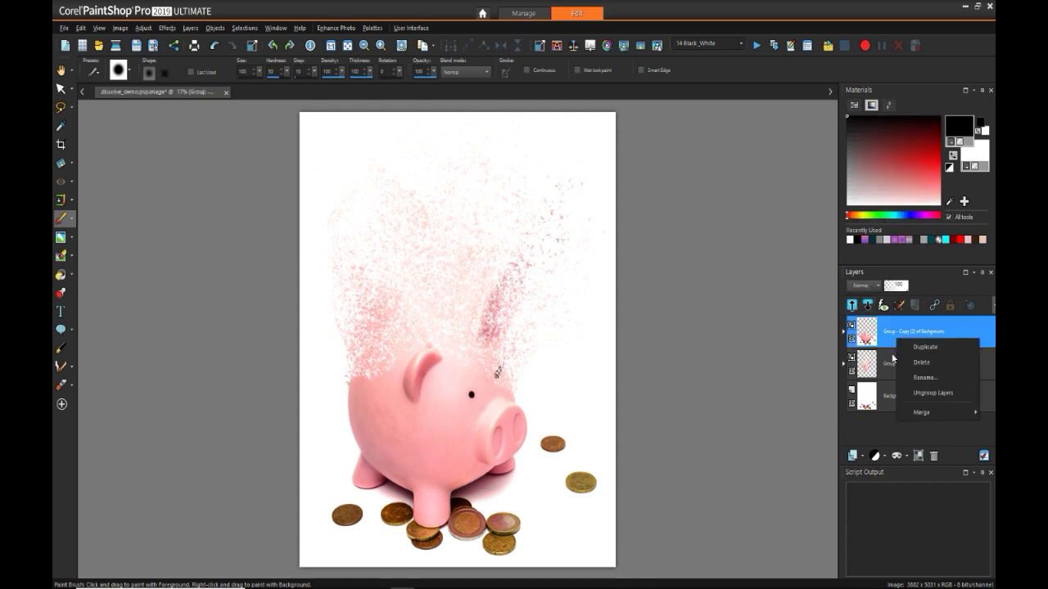
{"action": "left_click", "coordinate": [892, 361]}
{"action": "right_click", "coordinate": [891, 363]}
{"action": "mouse_move", "coordinate": [909, 436]}
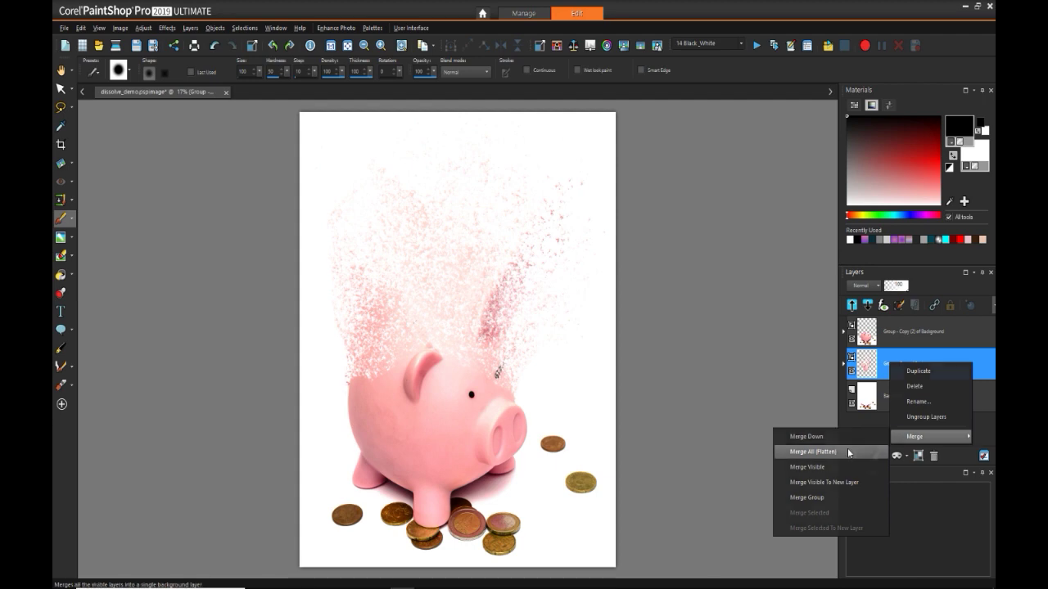
{"action": "left_click", "coordinate": [848, 452]}
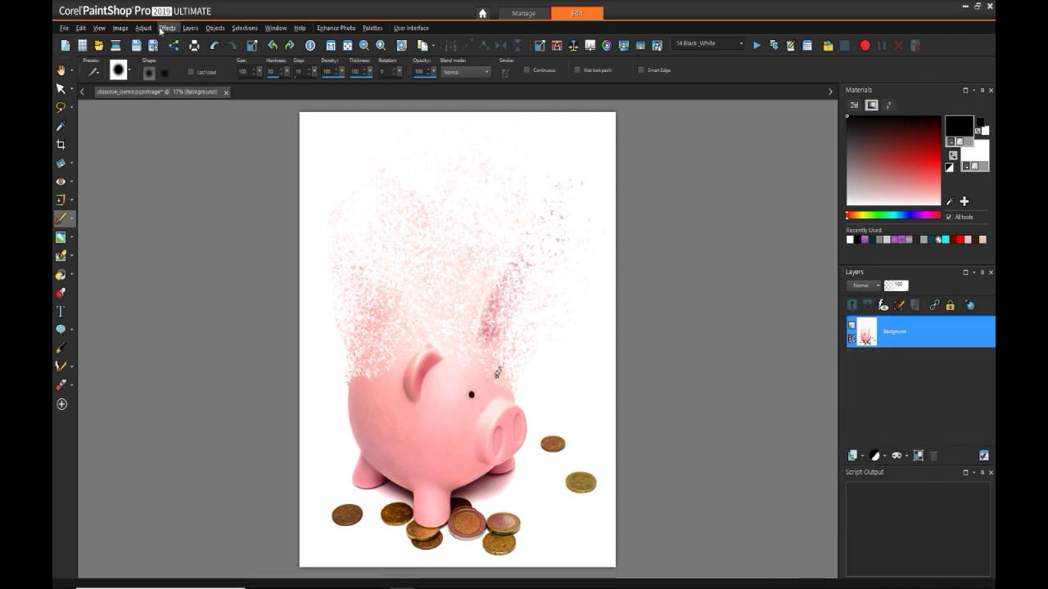
Step: Apply a Levels adjustment to the flattened image with the RGB midtone set to 165
{"action": "left_click", "coordinate": [160, 28]}
{"action": "mouse_move", "coordinate": [180, 146]}
{"action": "left_click", "coordinate": [321, 270]}
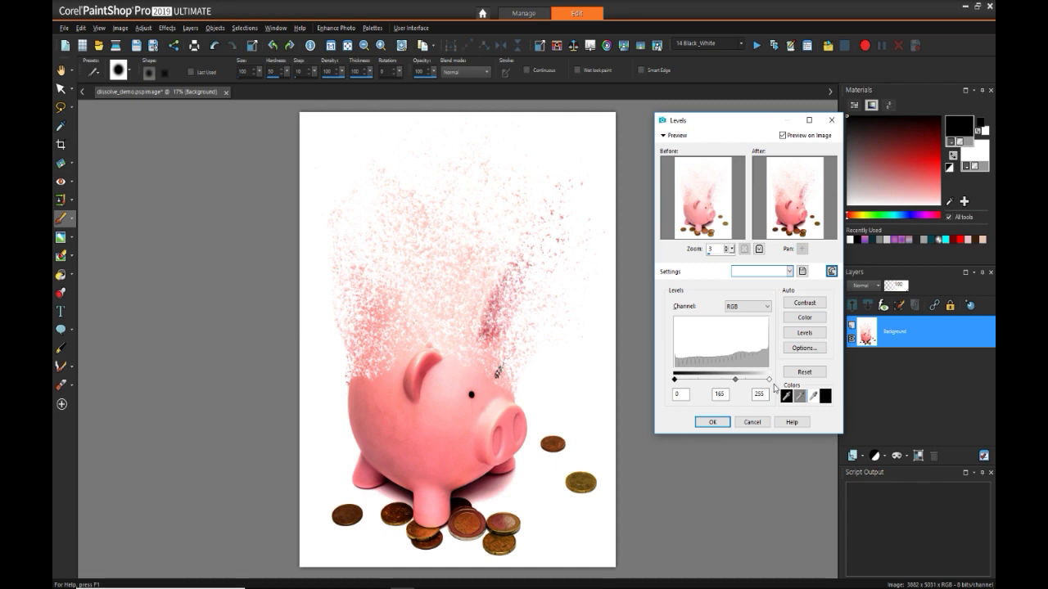
{"action": "left_click", "coordinate": [713, 422]}
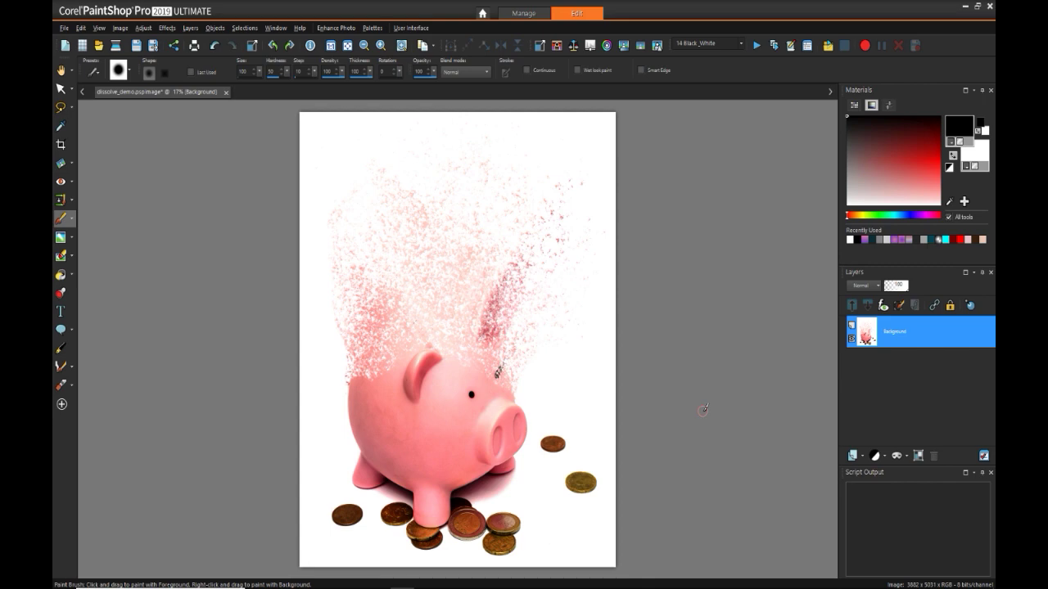
{"action": "scroll", "coordinate": [553, 370], "scroll_direction": "down", "scroll_amount": 1}
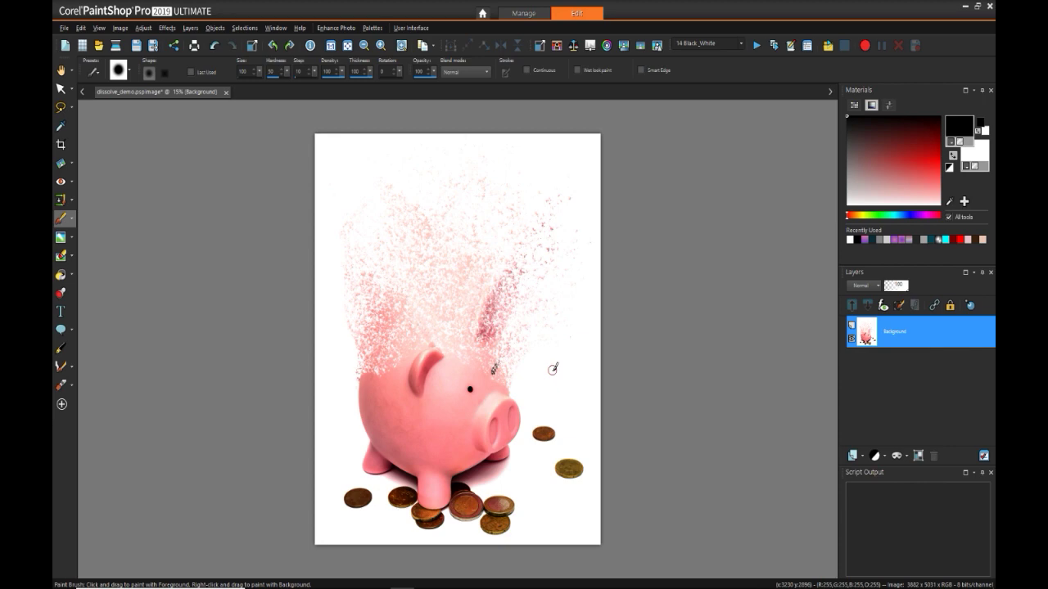
{"action": "scroll", "coordinate": [553, 369], "scroll_direction": "up", "scroll_amount": 1}
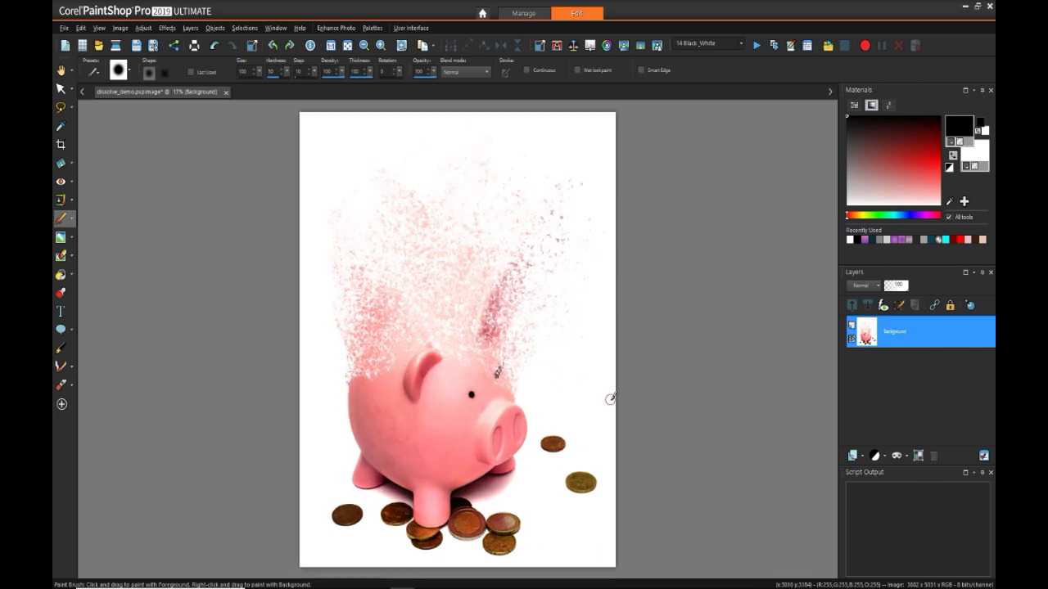